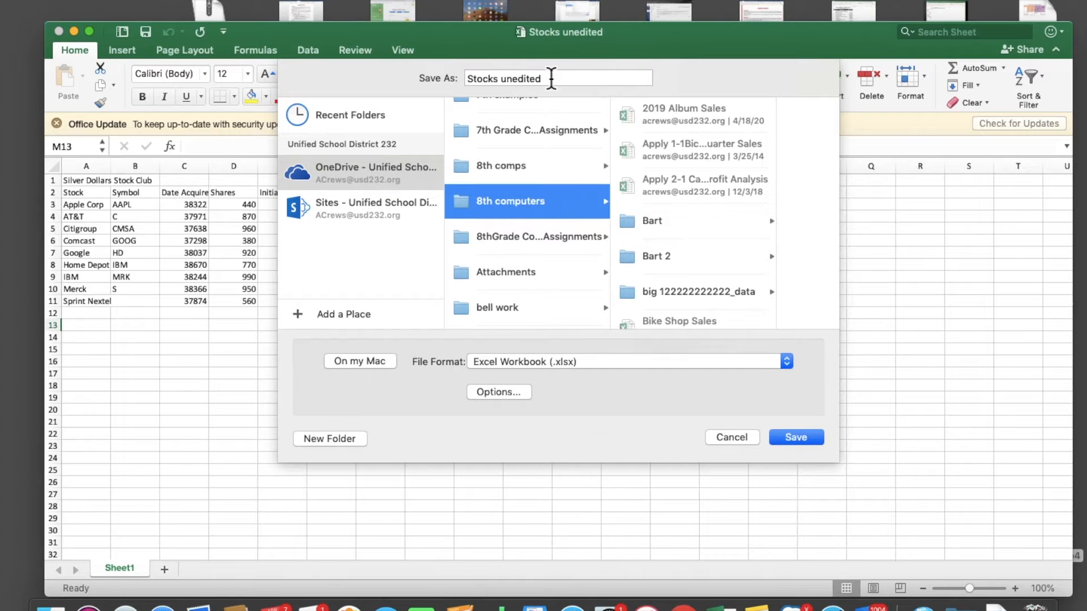
# Step: Save the workbook in the 8th computers folder under the name "AC silver dollar stocks"
pyautogui.moveTo(551, 78); pyautogui.dragTo(441, 75)
pyautogui.write('AC ')
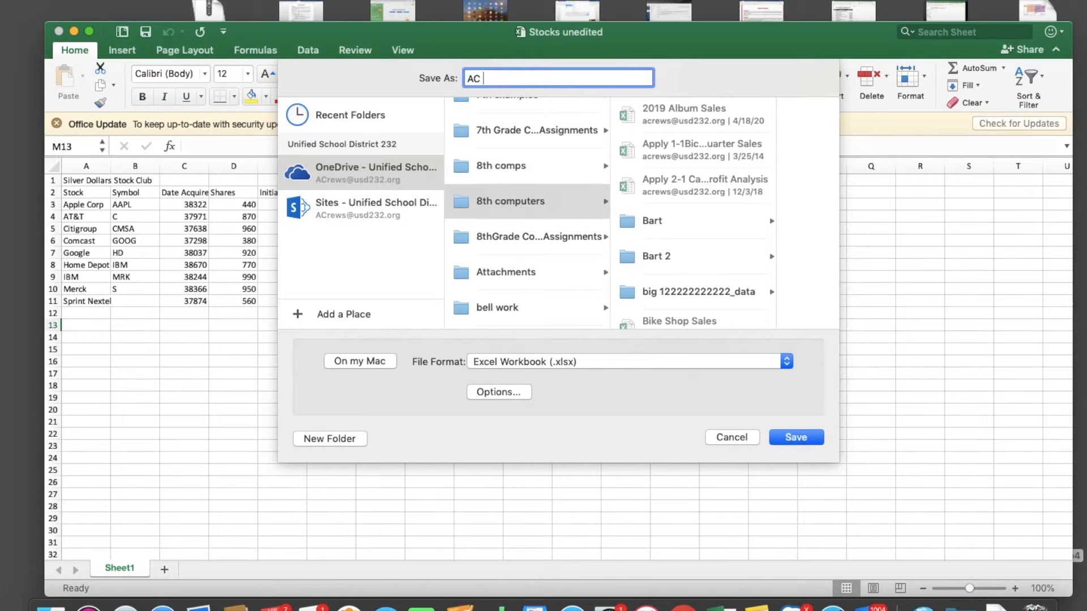
pyautogui.write('silver dollar stocks')
pyautogui.click(803, 436)
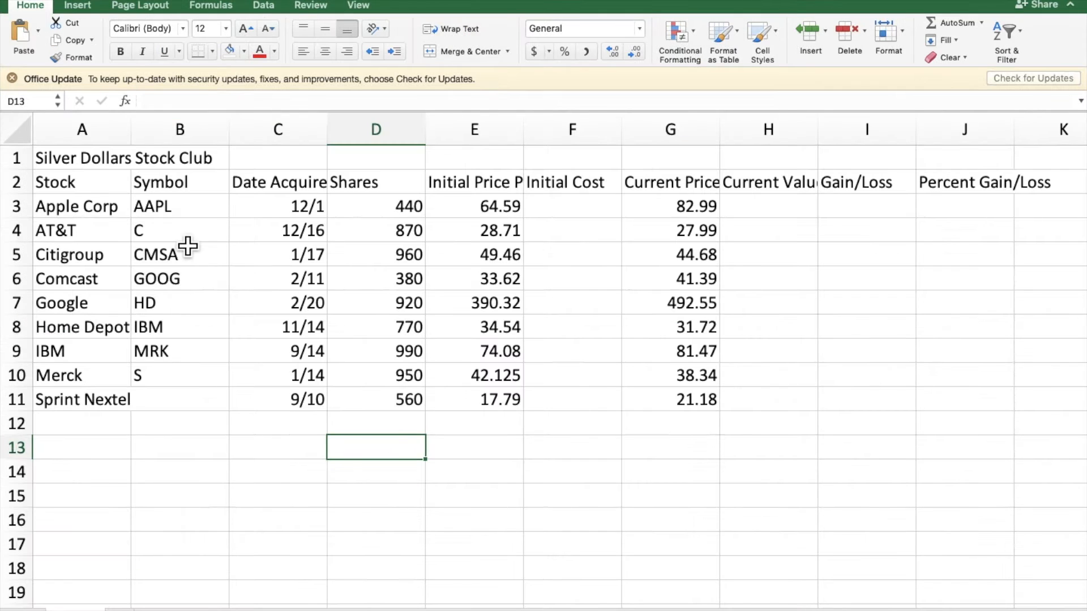
# Step: Apply the Title cell style to the "Silver Dollars Stock Club" heading across A1:J1
pyautogui.moveTo(96, 167); pyautogui.dragTo(987, 158)
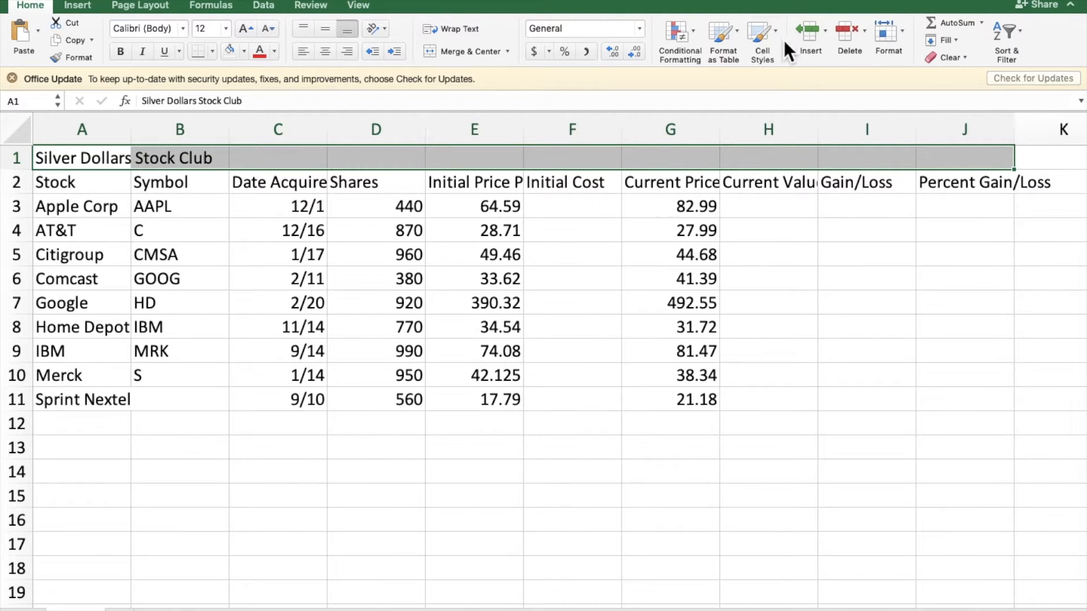
pyautogui.click(760, 35)
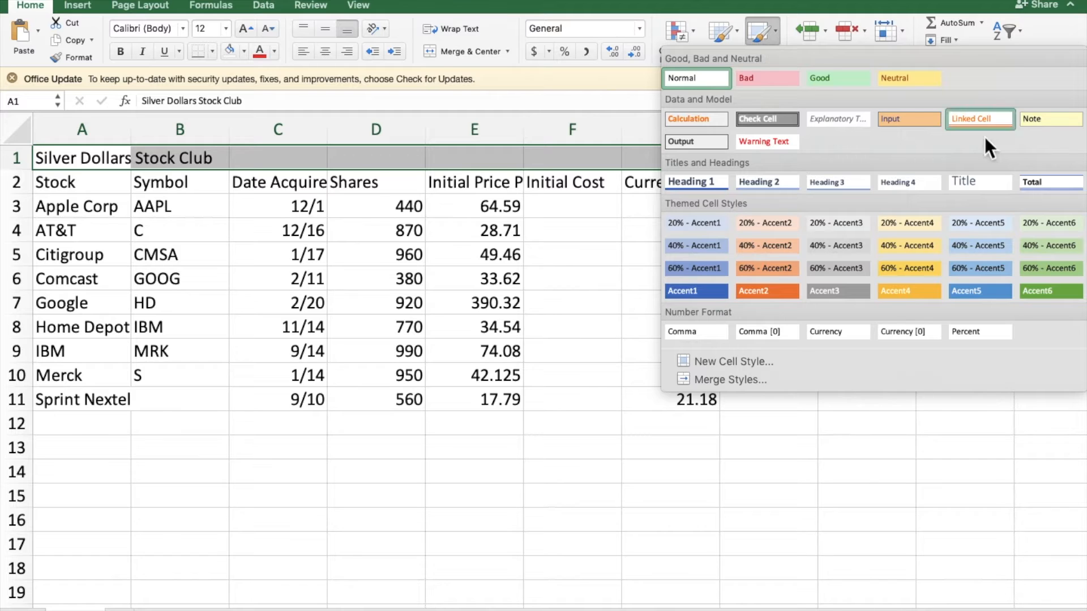
pyautogui.click(983, 186)
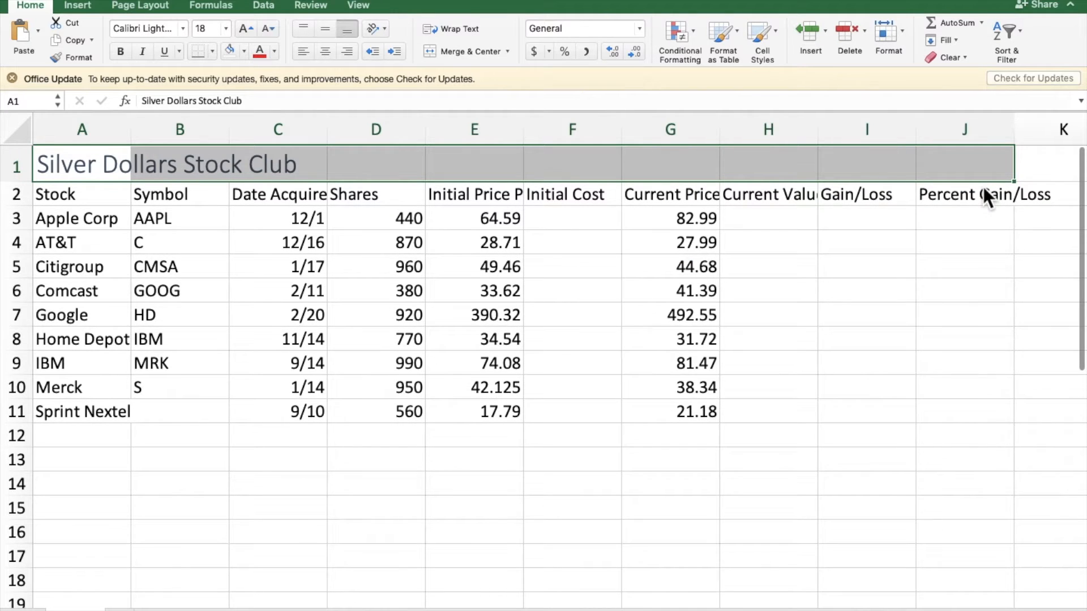
# Step: Insert a blank row above the column headings and enter "Portfolio Summary" in cell A2
pyautogui.click(26, 199)
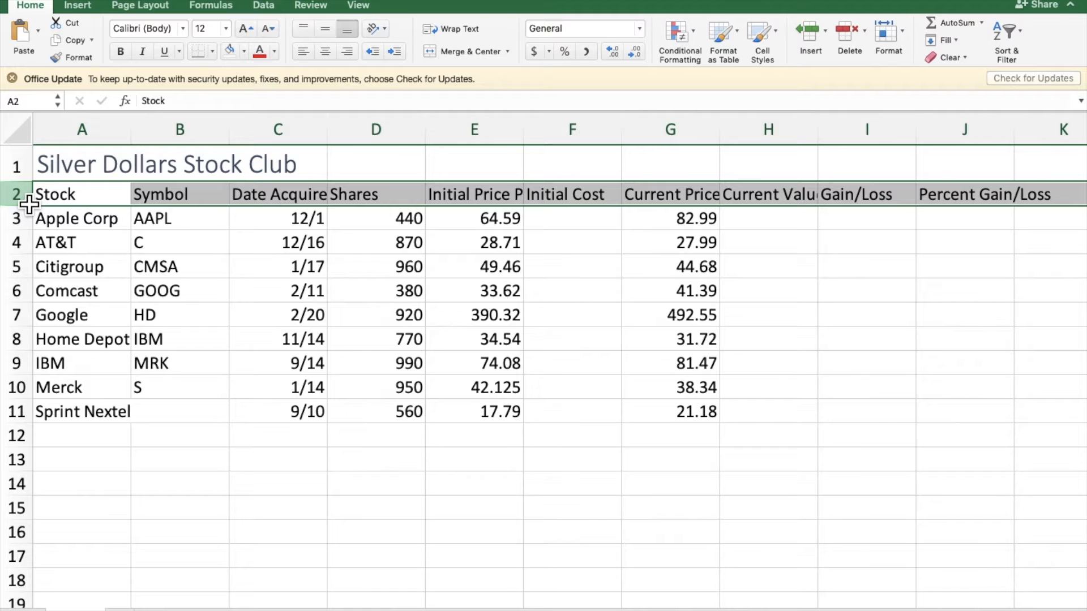
pyautogui.rightClick(17, 198)
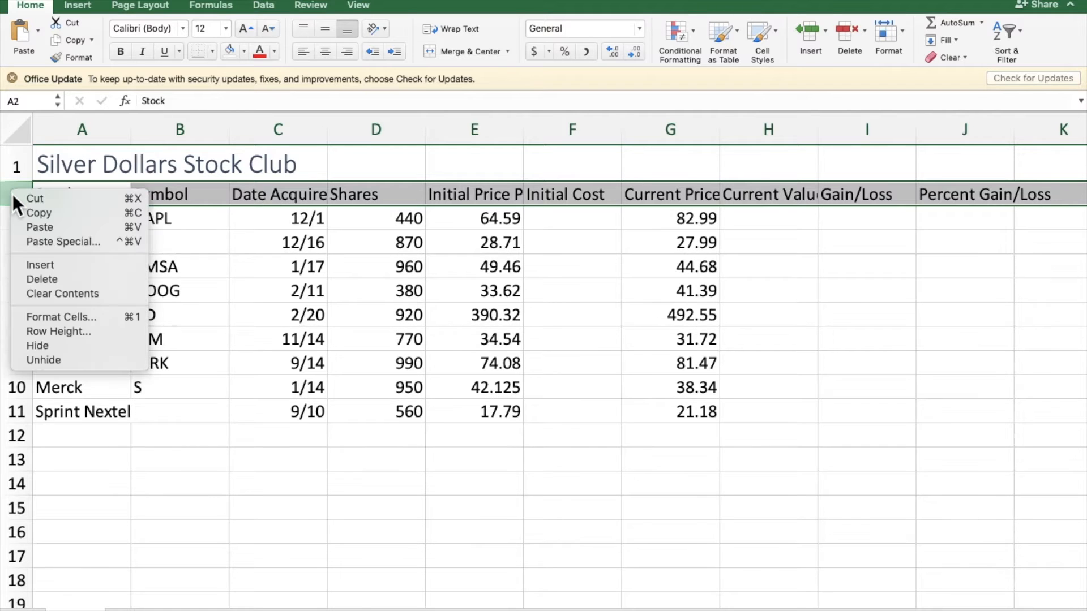
pyautogui.click(39, 263)
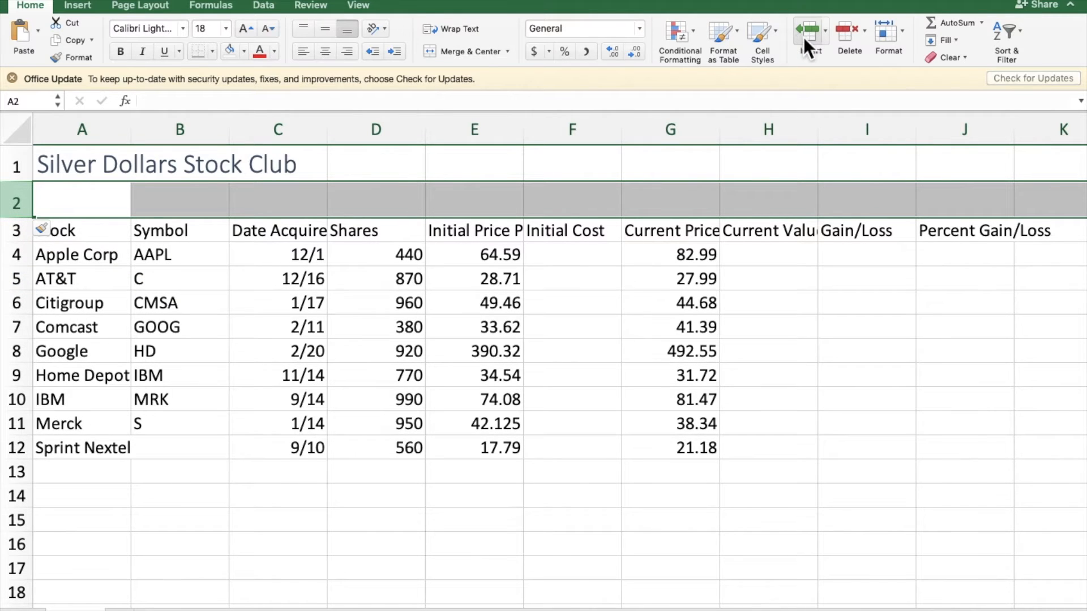
pyautogui.click(106, 212)
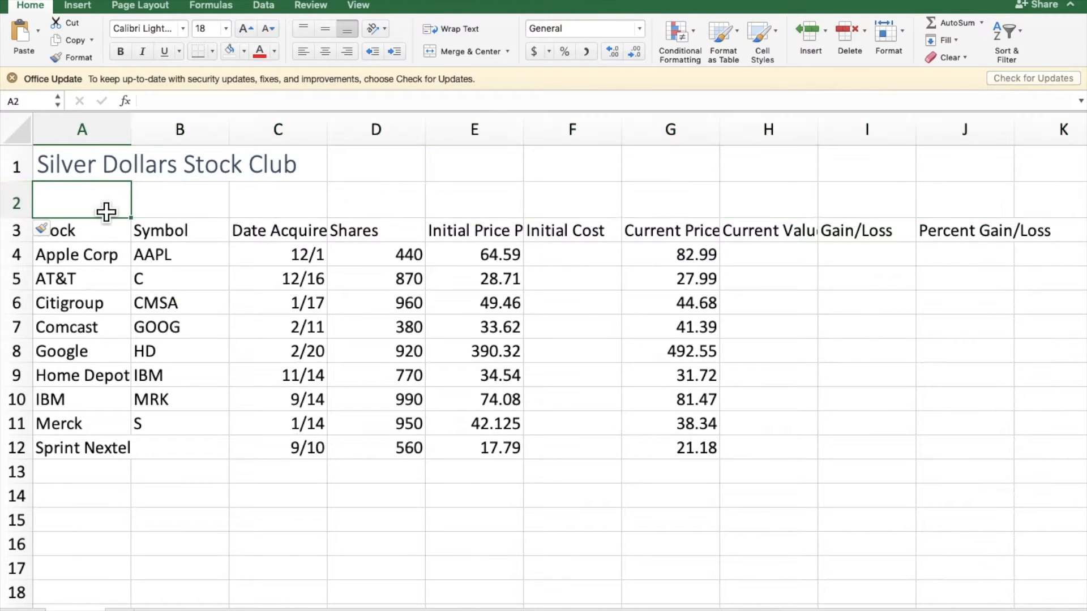
pyautogui.write('Portfolio Summary')
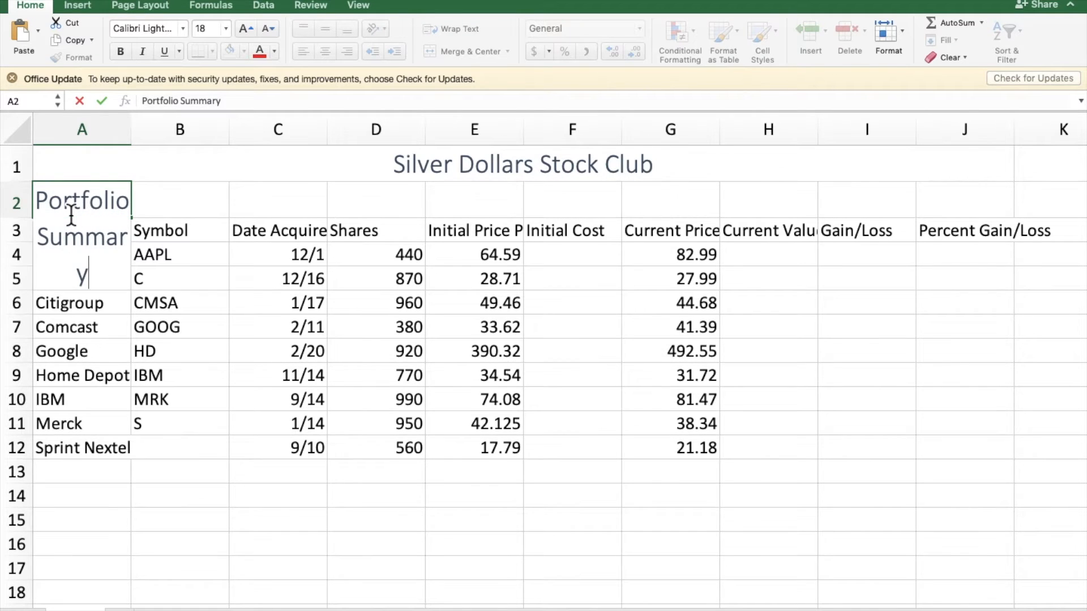
pyautogui.press('Return')
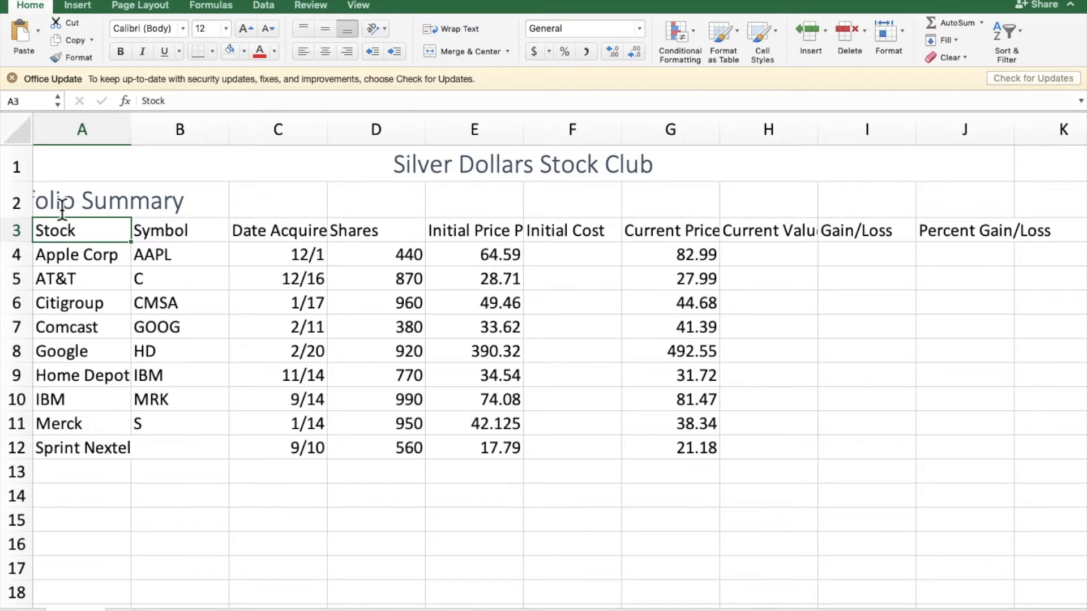
pyautogui.click(167, 284)
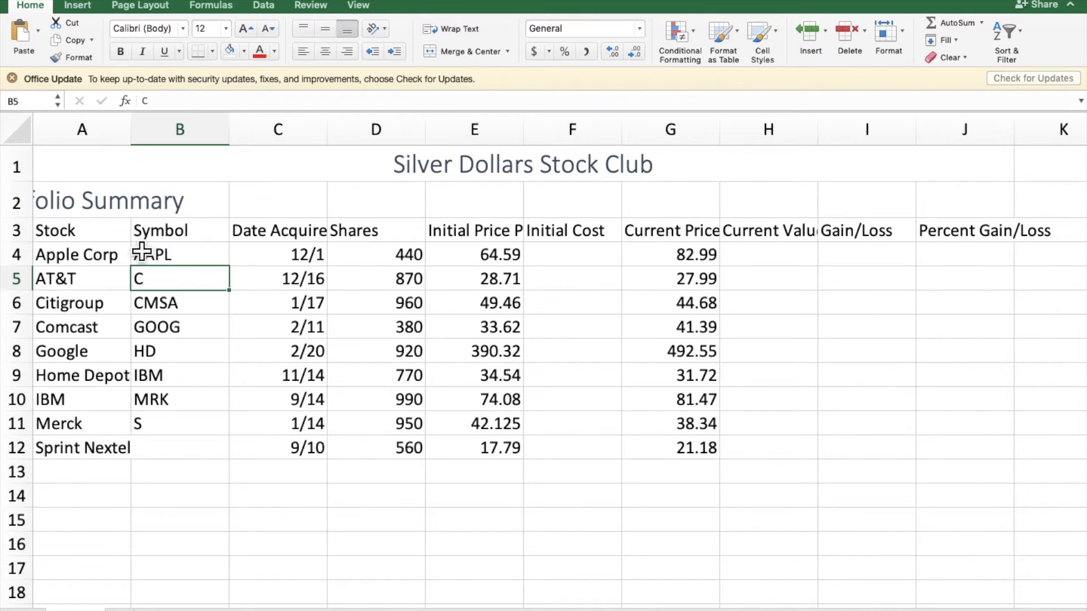
# Step: Clear the inherited formats from A2:J2 while keeping the subtitle's text
pyautogui.moveTo(105, 216); pyautogui.dragTo(973, 205)
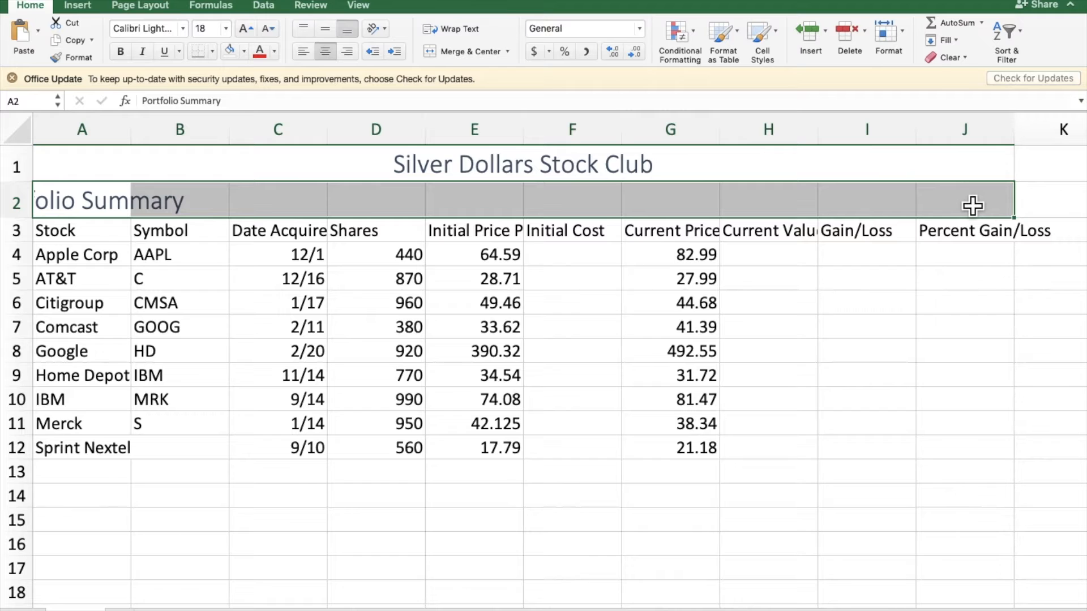
pyautogui.click(932, 59)
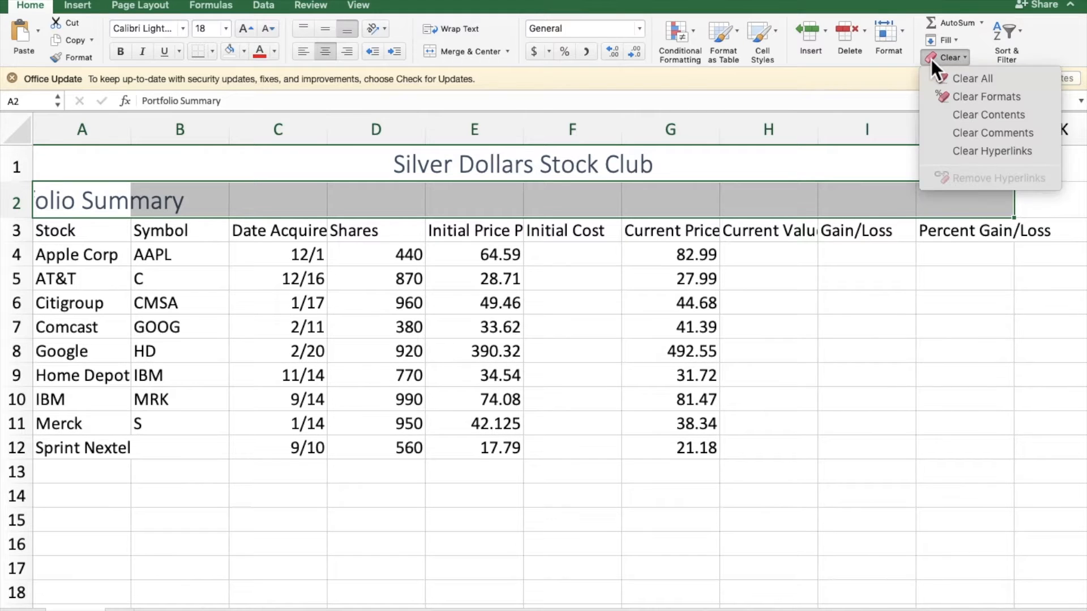
pyautogui.click(962, 95)
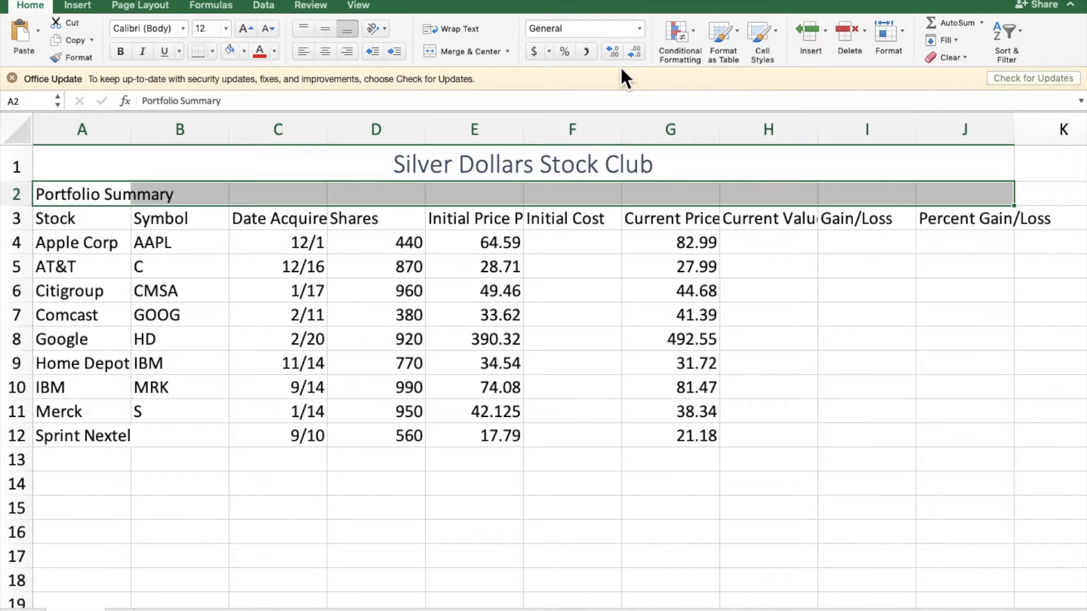
# Step: Merge and center the "Portfolio Summary" subtitle across A2:J2 and make it bold at 14 points
pyautogui.click(456, 49)
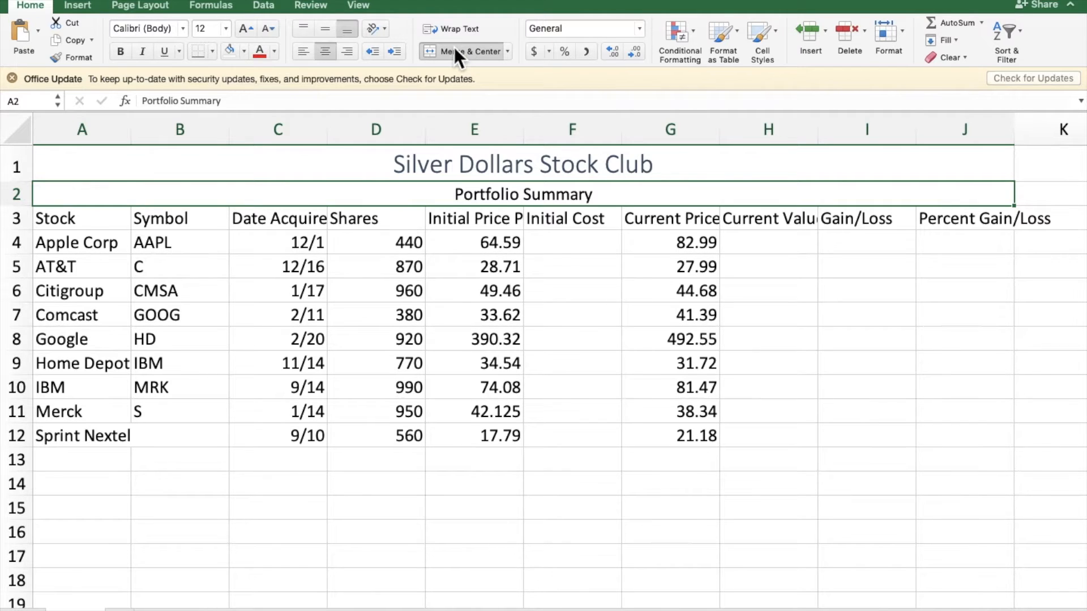
pyautogui.click(121, 52)
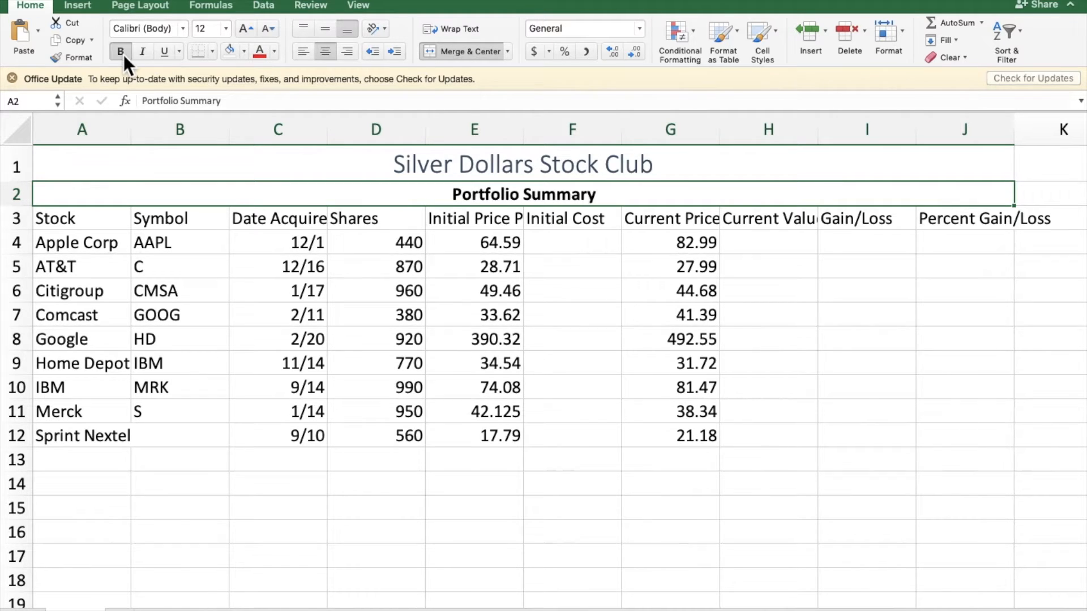
pyautogui.click(252, 29)
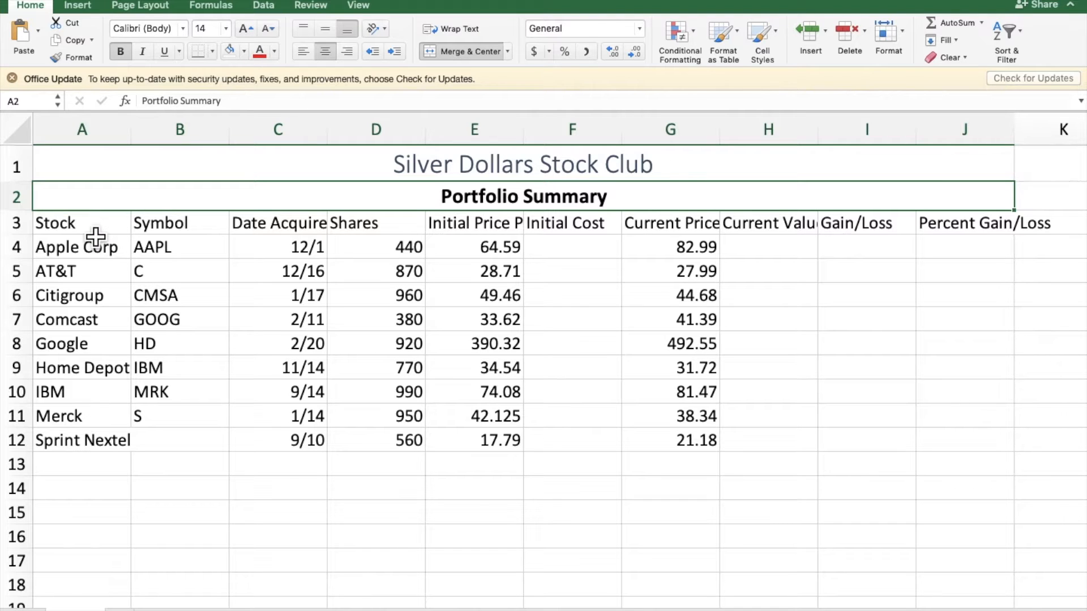
# Step: Apply the Heading 2 cell style to the column headings in A3:J3
pyautogui.moveTo(93, 233); pyautogui.dragTo(961, 238)
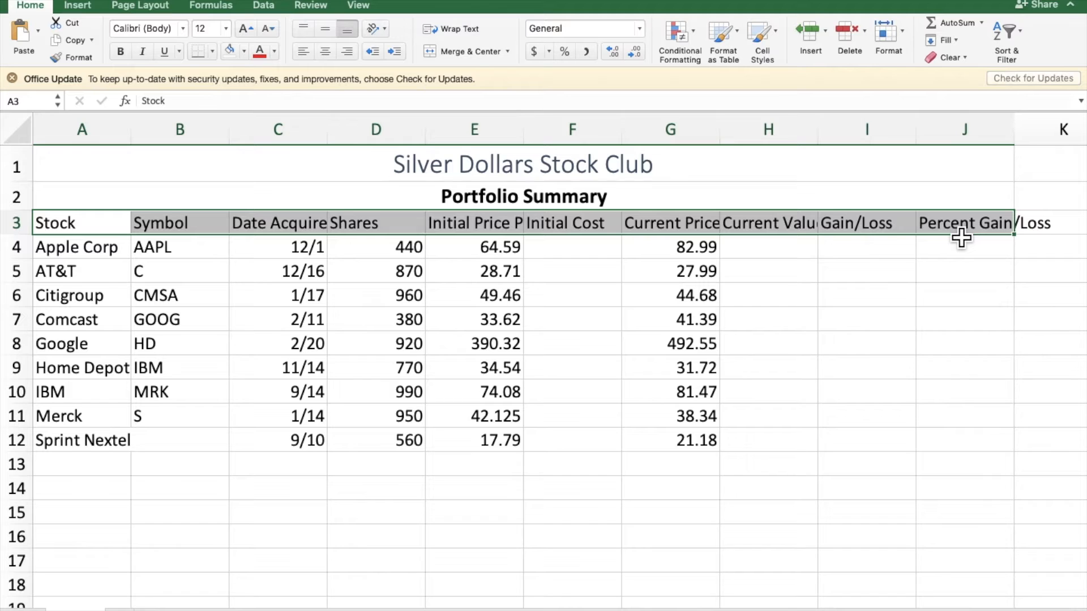
pyautogui.click(773, 33)
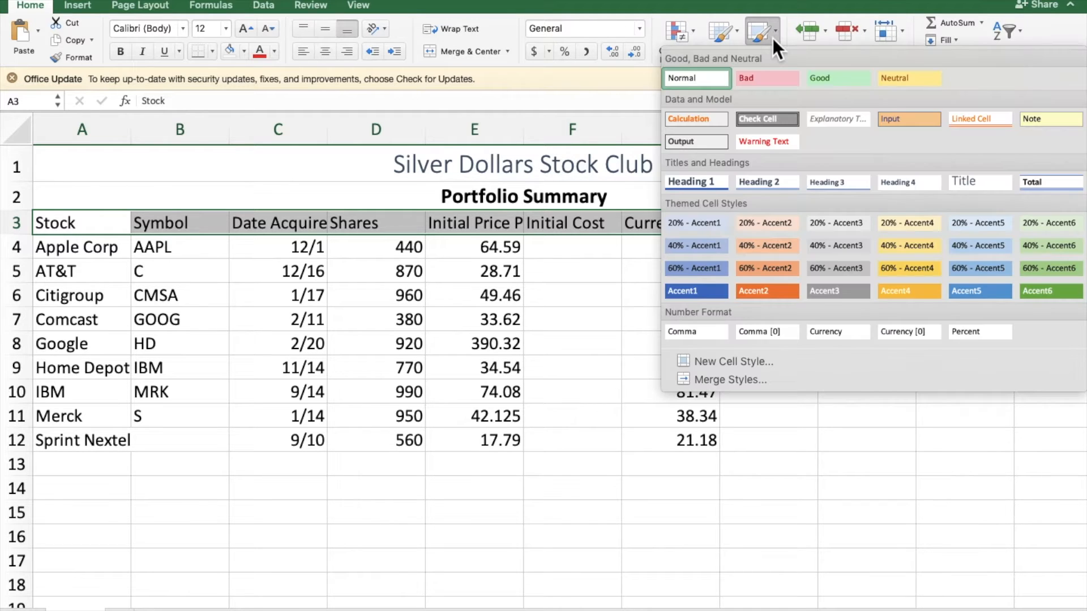
pyautogui.click(774, 180)
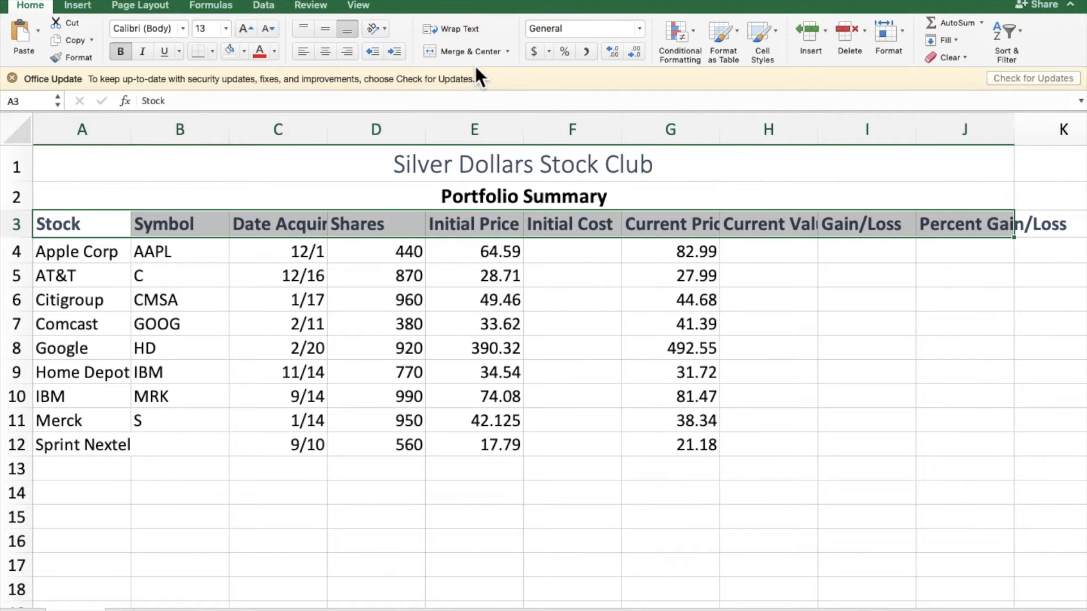
# Step: Wrap and center the text of the column headings in A3:J3 at font size 12
pyautogui.click(476, 34)
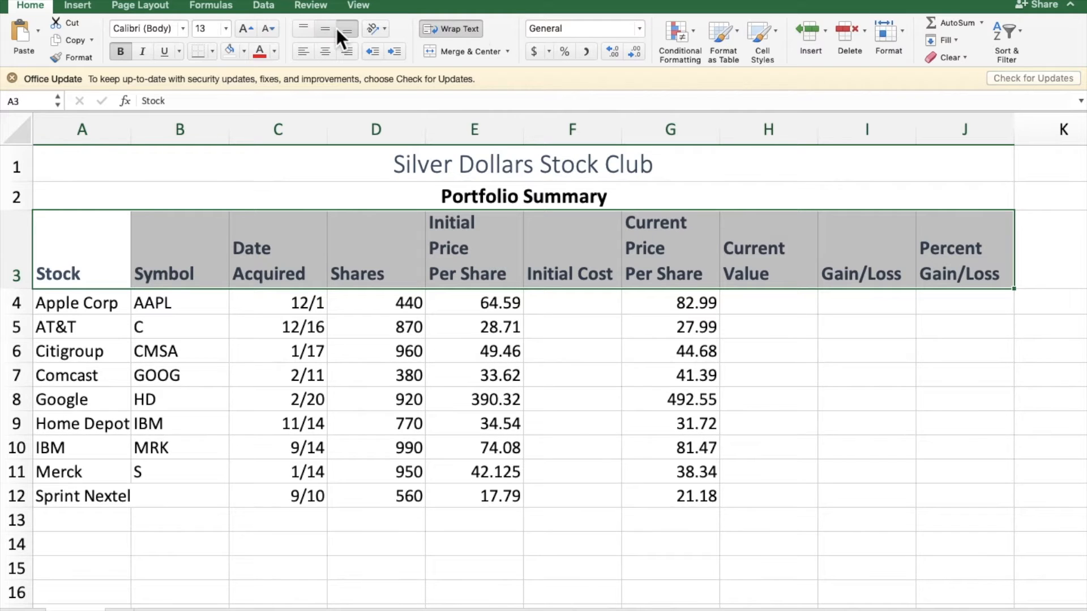
pyautogui.click(270, 28)
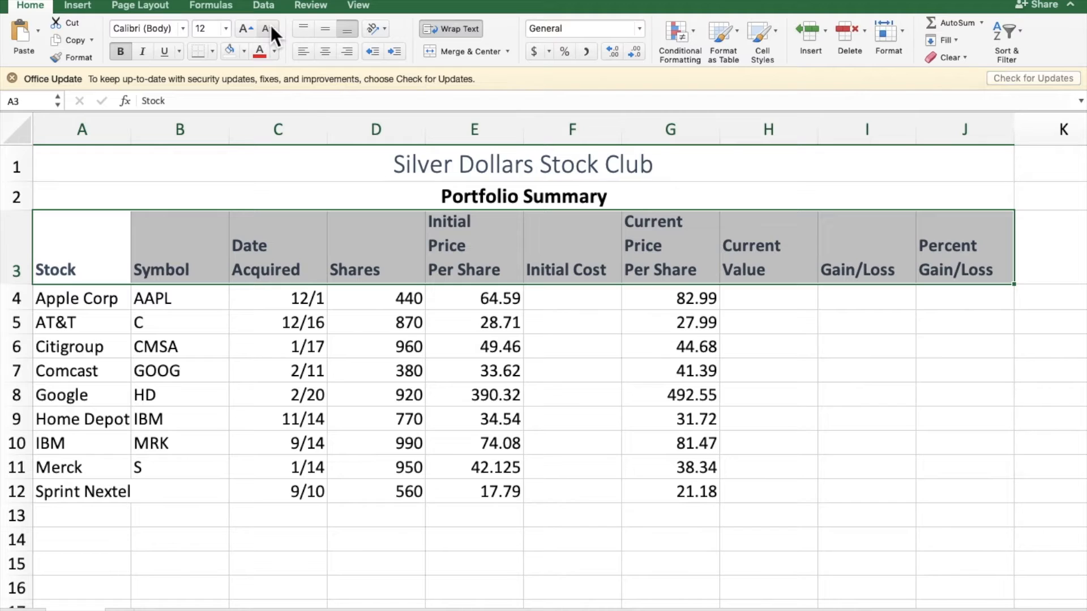
pyautogui.click(325, 52)
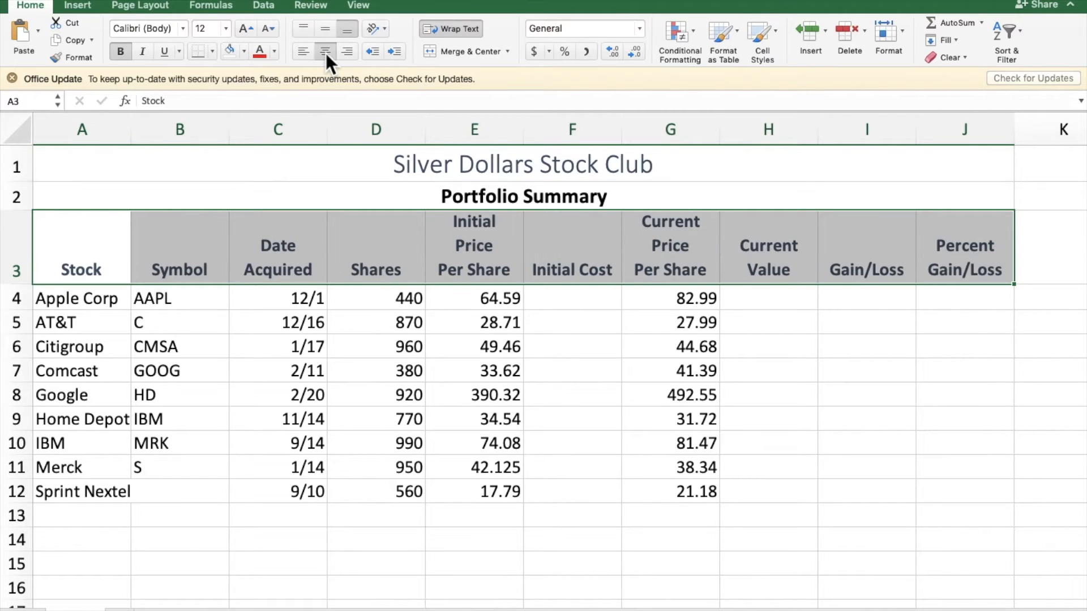
# Step: Fill the column heading cells A3:J3 with the theme color Blue, Accent 1, Lighter 80%
pyautogui.click(244, 51)
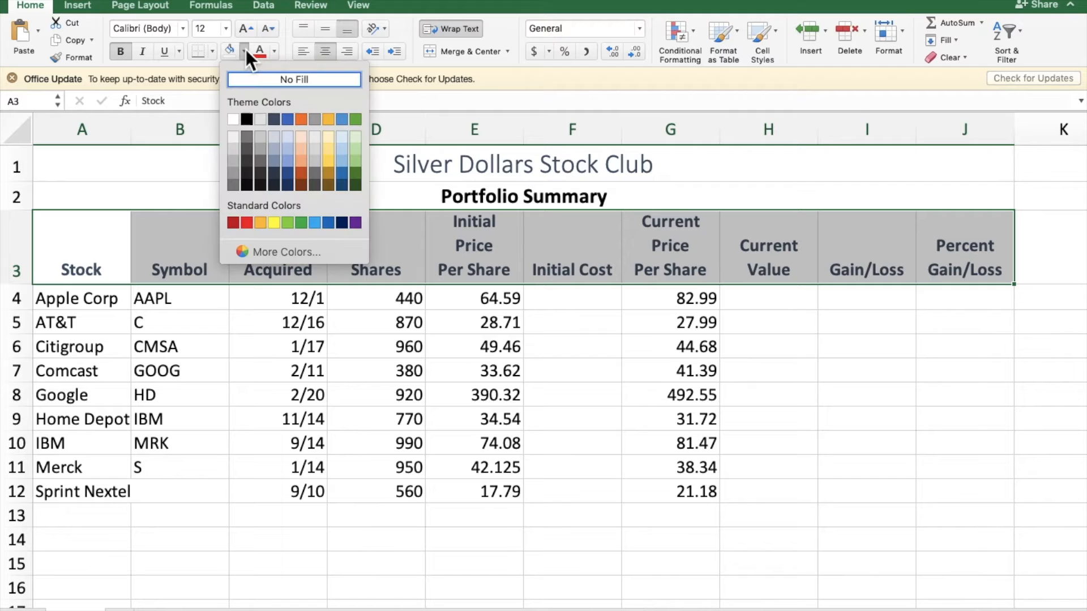
pyautogui.click(291, 134)
pyautogui.click(306, 420)
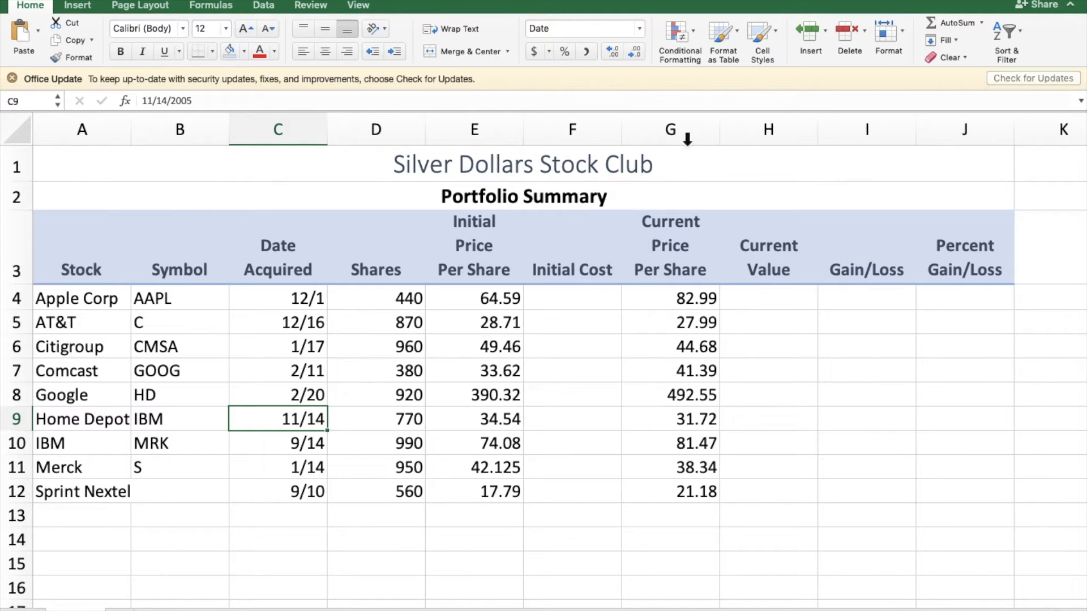
# Step: Change the workbook's theme to Integral
pyautogui.click(148, 11)
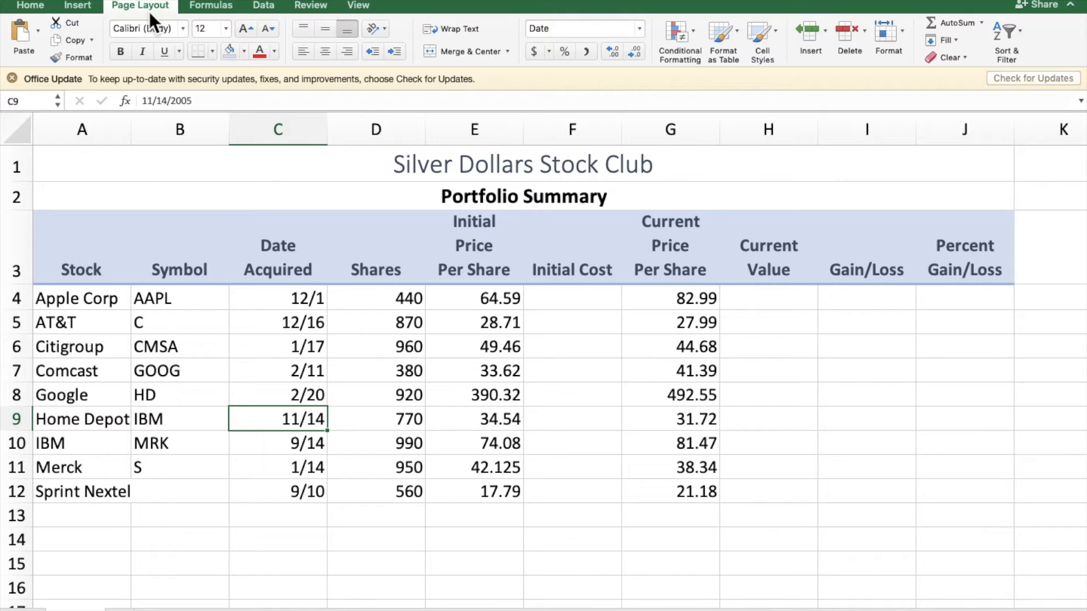
pyautogui.click(31, 36)
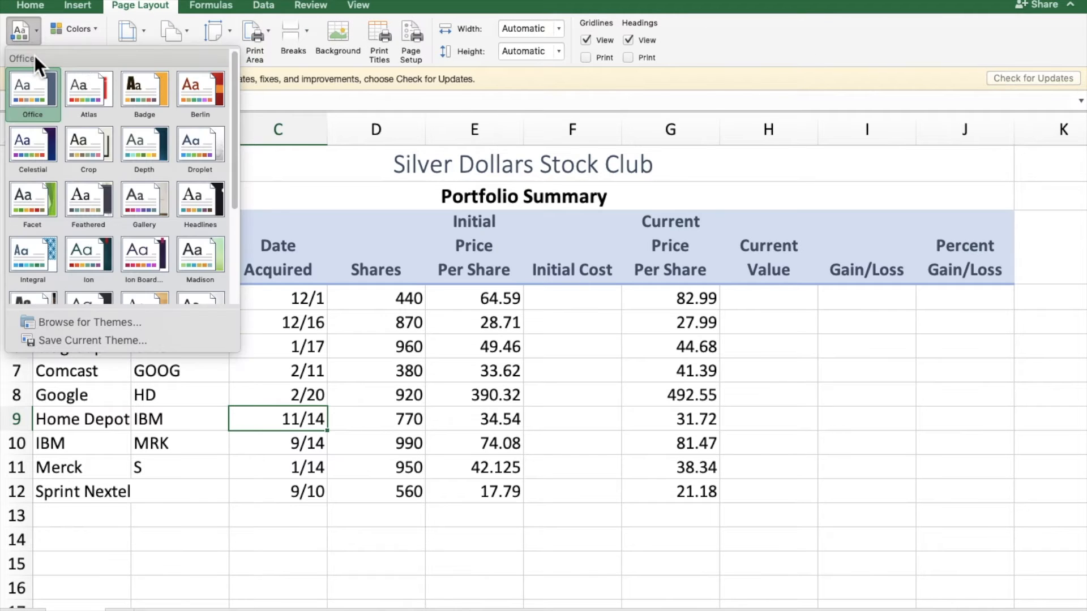
pyautogui.scroll(-3, 108, 283)
pyautogui.scroll(-1, 107, 283)
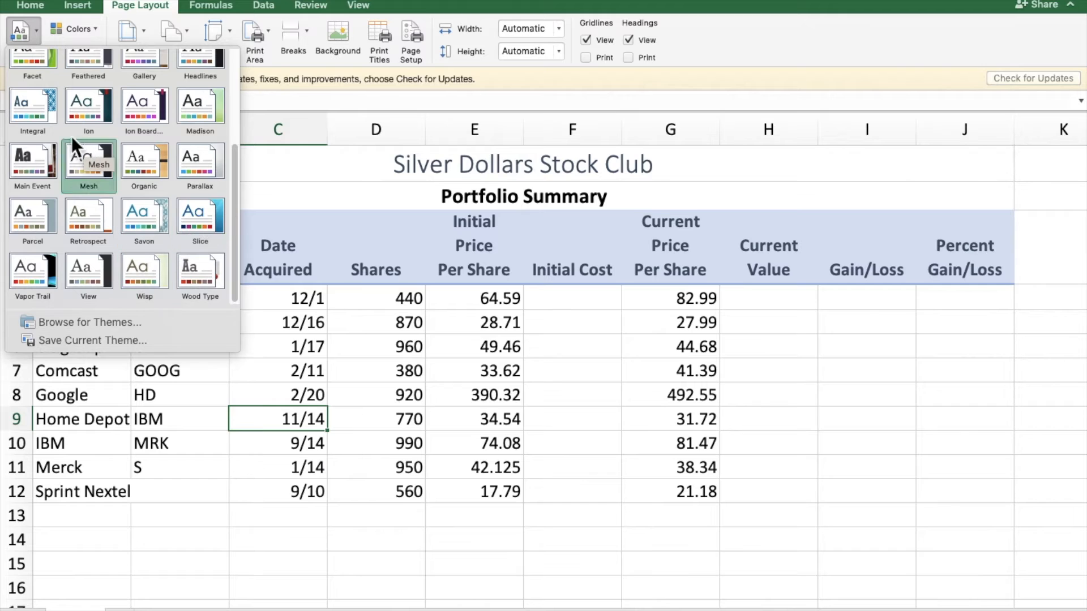
pyautogui.click(45, 118)
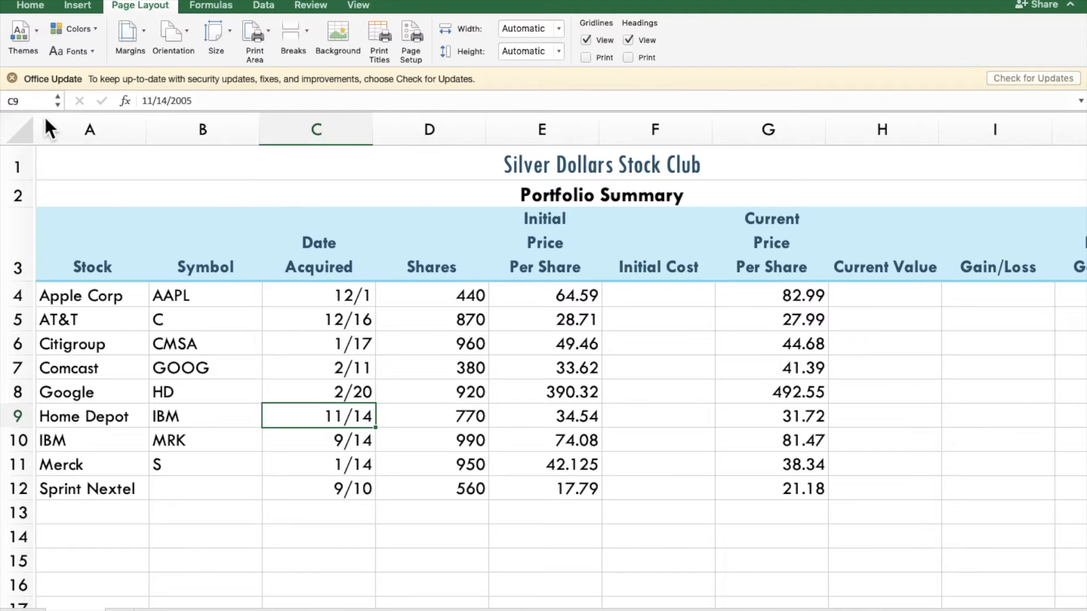
# Step: Autofit the width of column A and right-align the stock names in A4:A12
pyautogui.moveTo(108, 307); pyautogui.dragTo(124, 496)
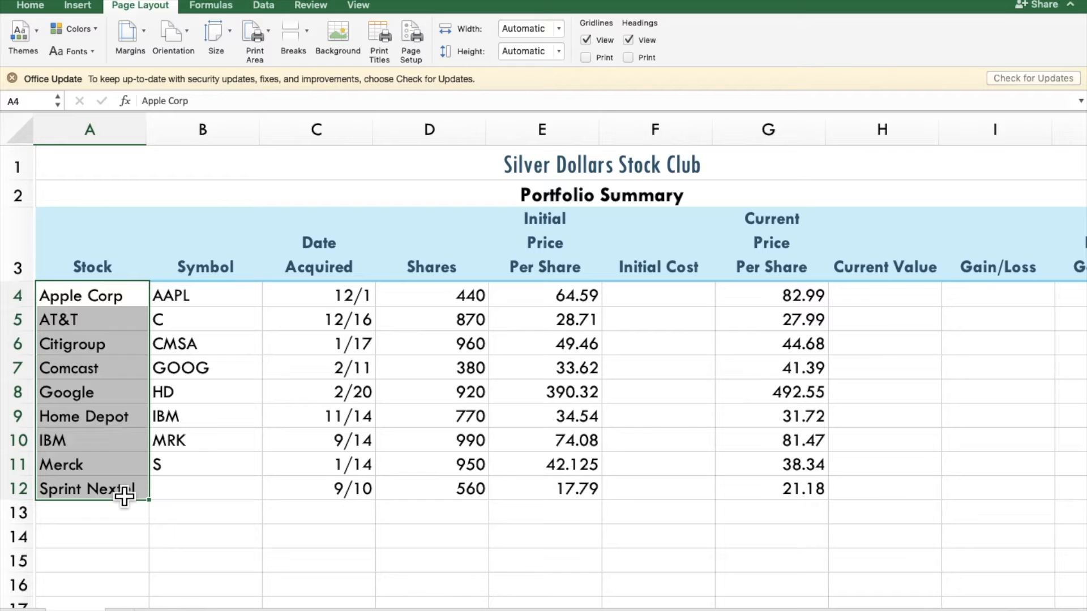
pyautogui.moveTo(161, 141); pyautogui.dragTo(165, 142)
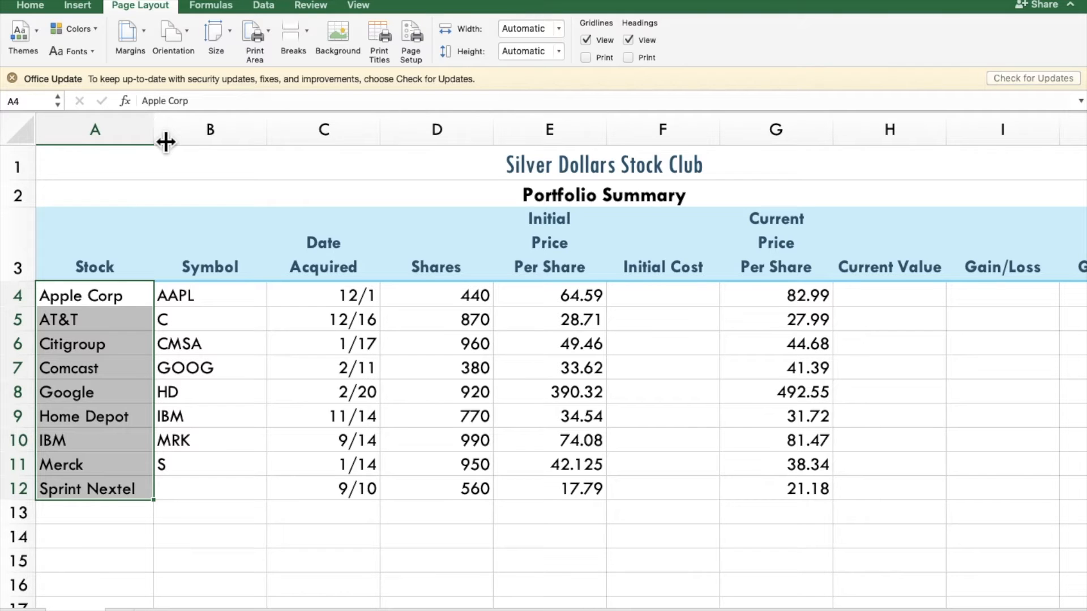
pyautogui.doubleClick(166, 141)
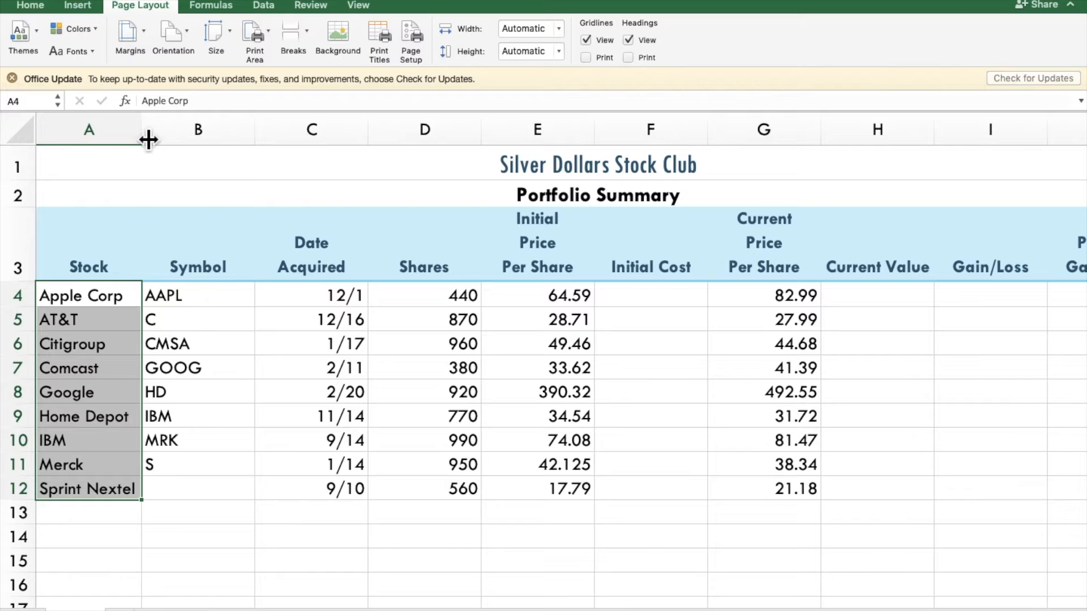
pyautogui.click(39, 6)
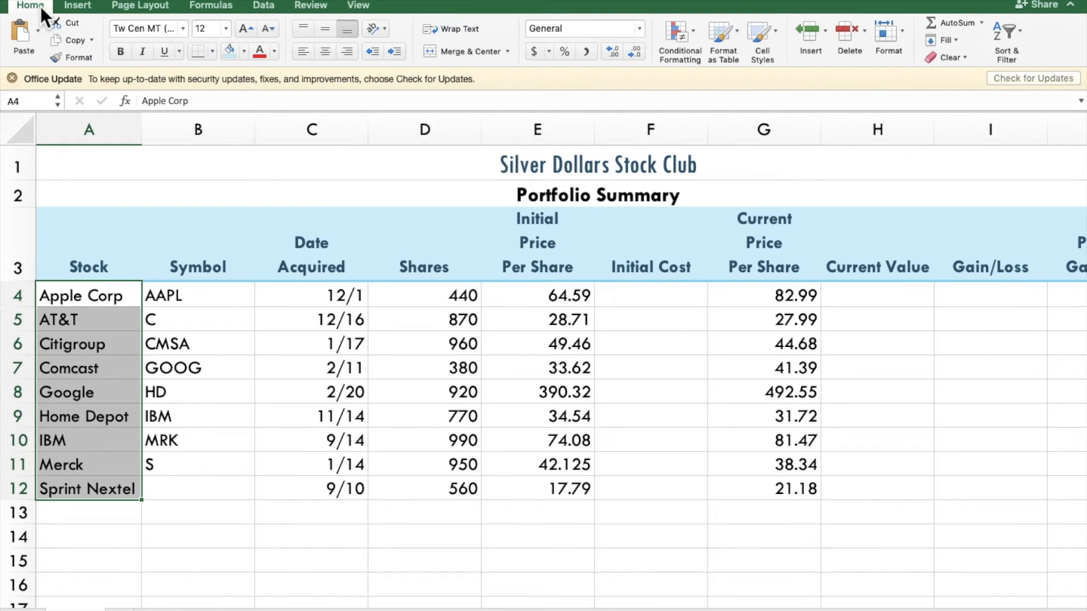
pyautogui.click(352, 55)
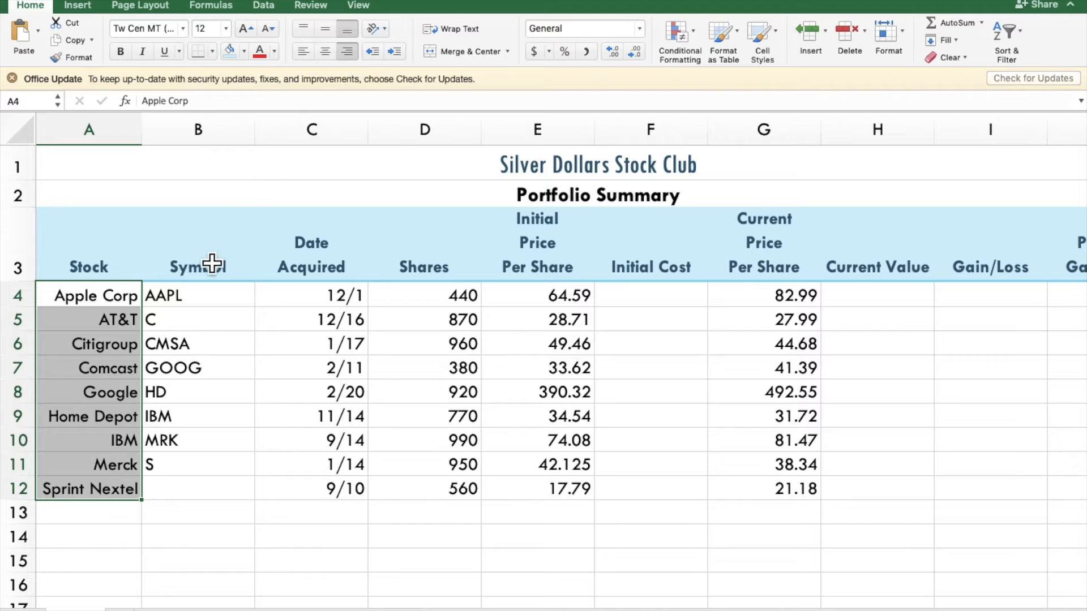
# Step: Center the stock symbols in B4:B12 and move the symbols in B5:B11 down one row to B6:B12
pyautogui.moveTo(181, 301); pyautogui.dragTo(189, 497)
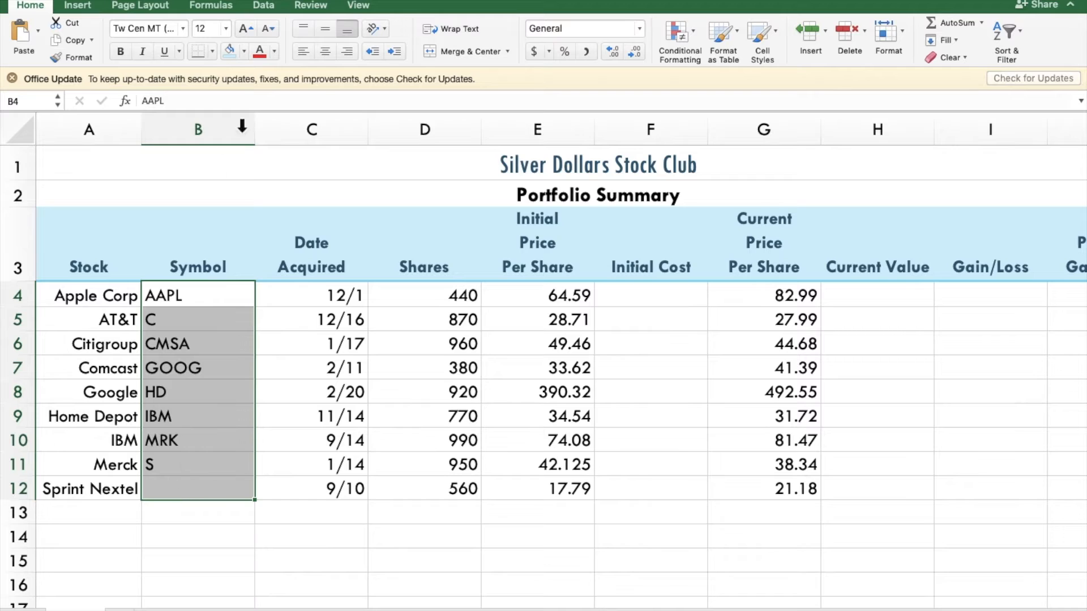
pyautogui.click(325, 51)
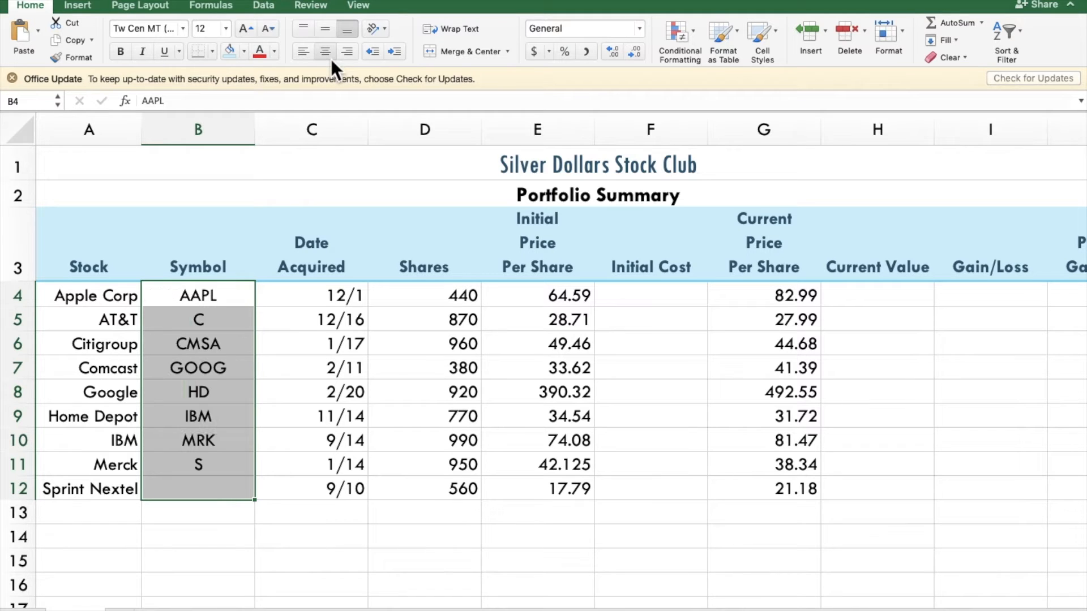
pyautogui.click(196, 321)
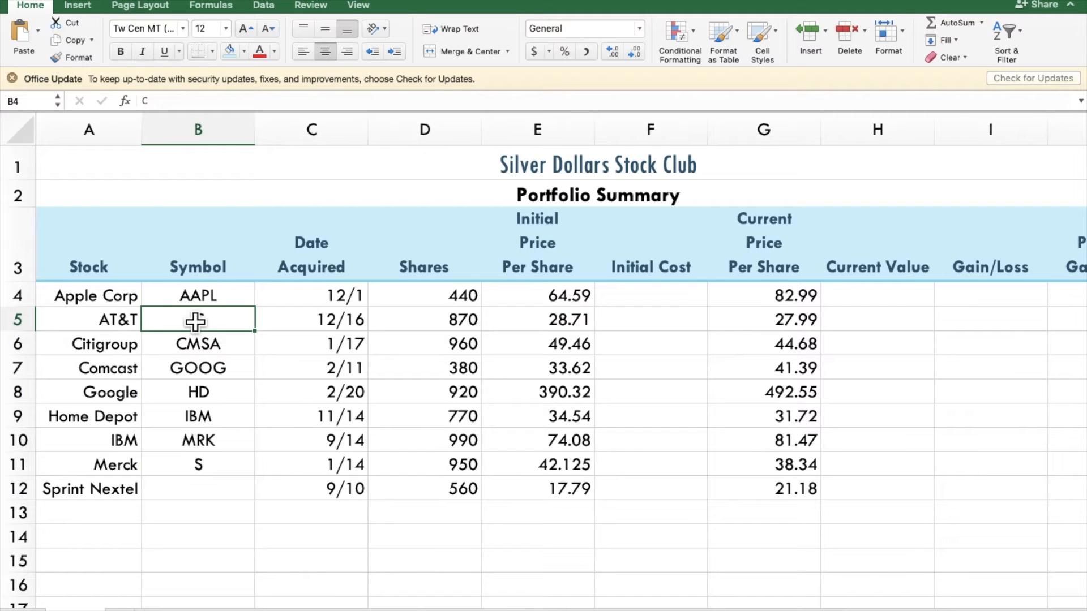
pyautogui.moveTo(195, 321); pyautogui.dragTo(215, 466)
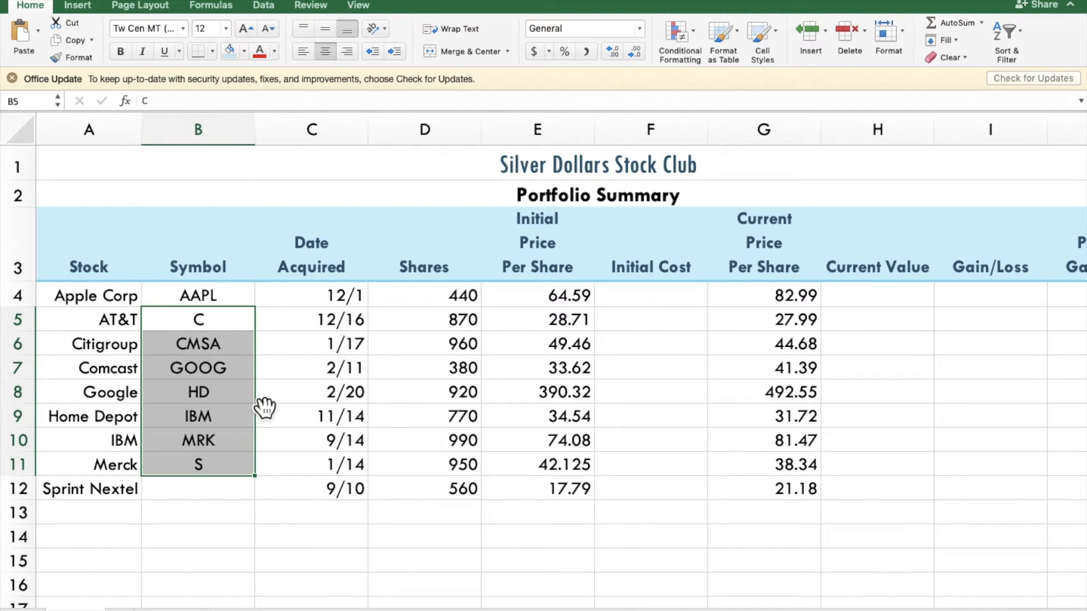
pyautogui.moveTo(257, 400); pyautogui.dragTo(224, 423)
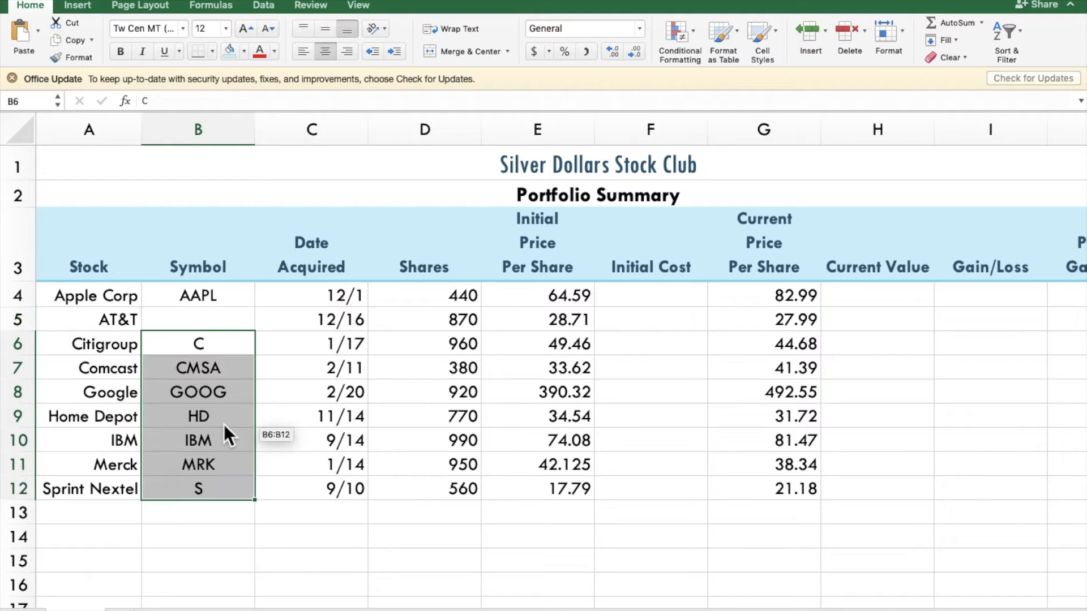
# Step: Enter the symbol T for AT&T in B5, remove its bold formatting and center it
pyautogui.click(201, 326)
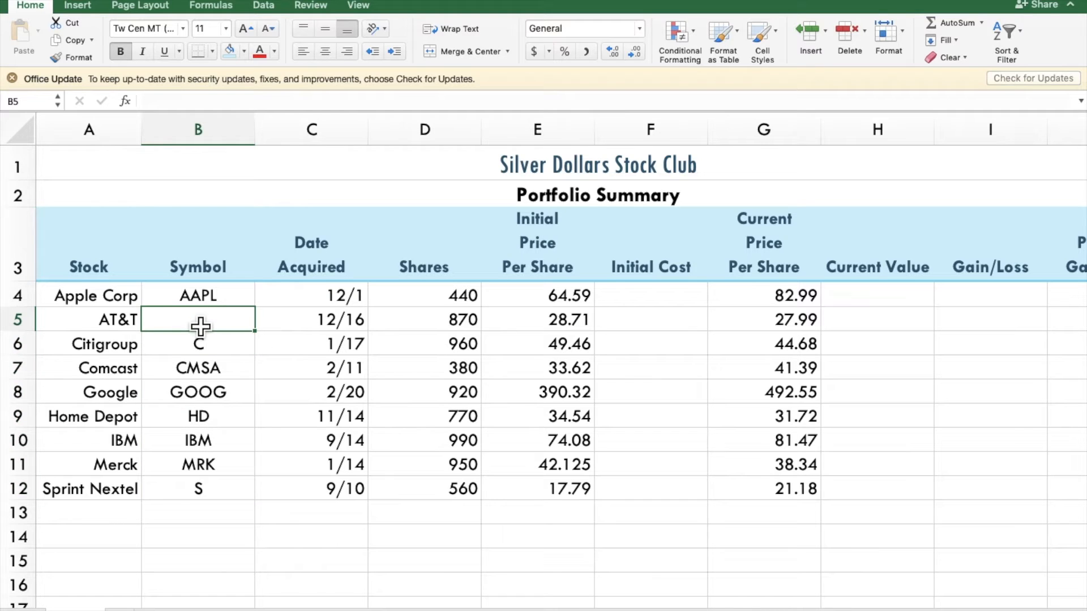
pyautogui.write('T')
pyautogui.press('Return')
pyautogui.click(194, 323)
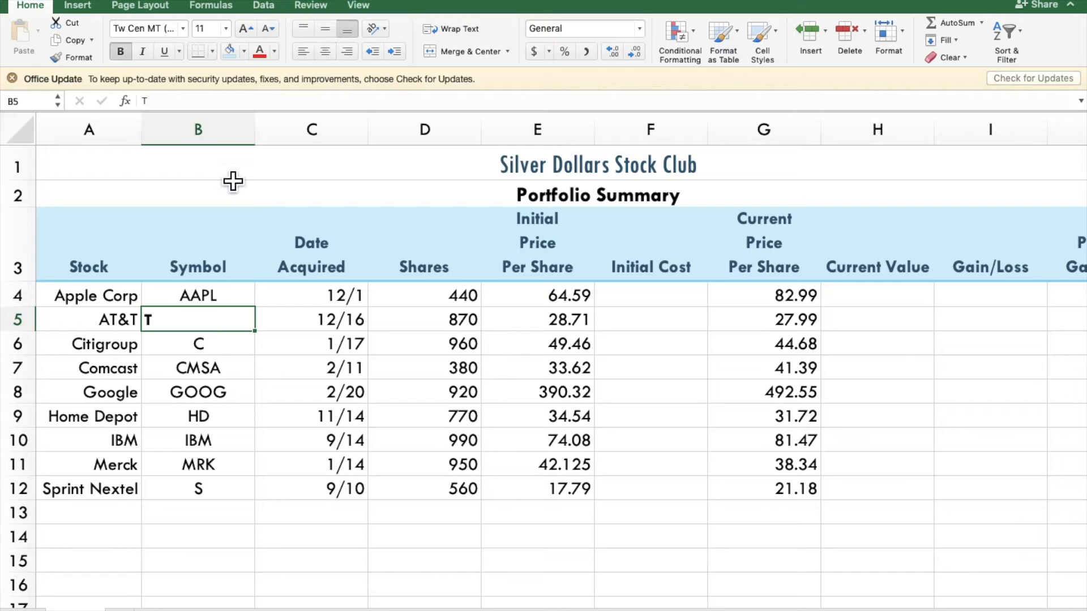
pyautogui.click(124, 53)
pyautogui.click(324, 52)
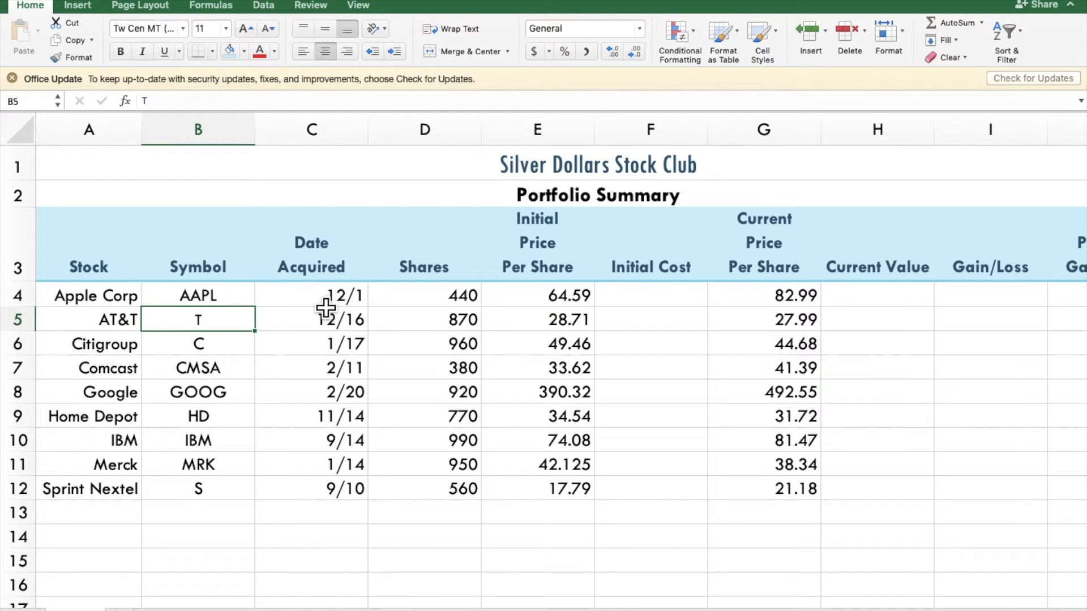
# Step: Format the acquisition dates in C4:C12 as Short Date and center them
pyautogui.moveTo(323, 302); pyautogui.dragTo(326, 492)
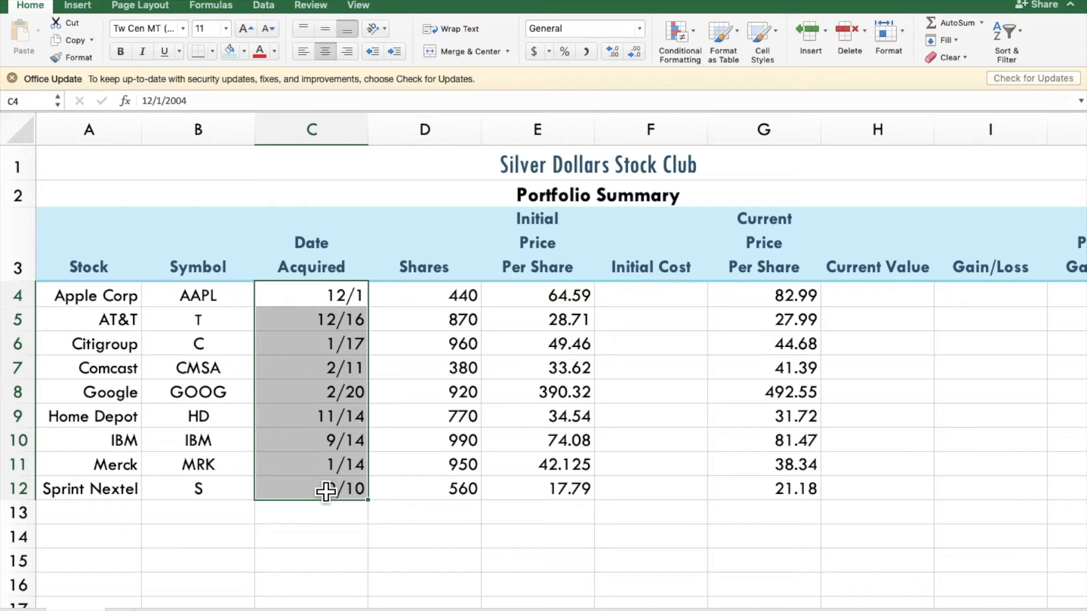
pyautogui.click(643, 29)
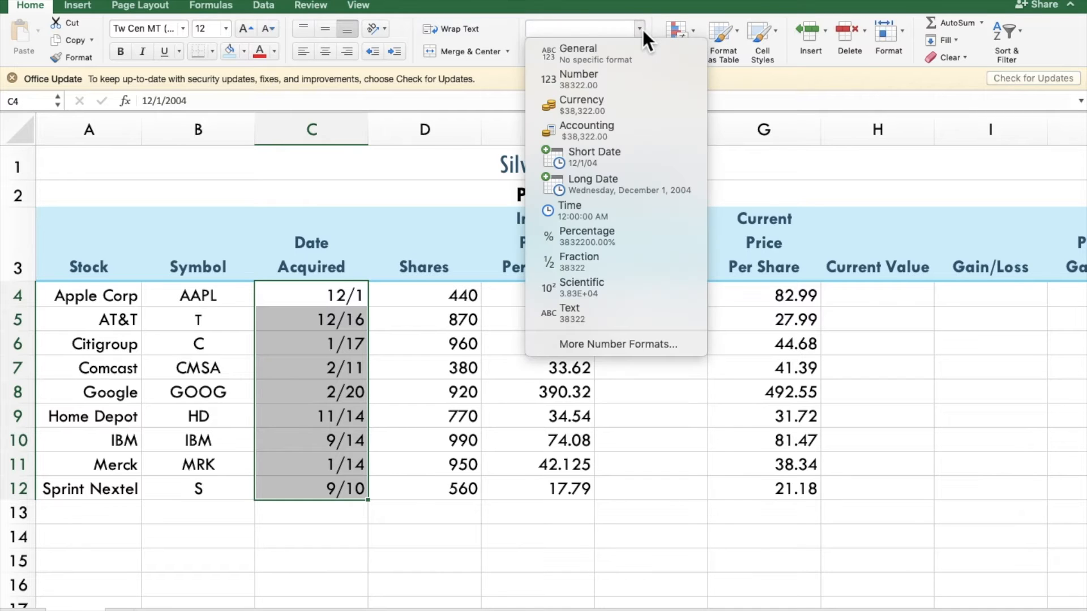
pyautogui.click(618, 154)
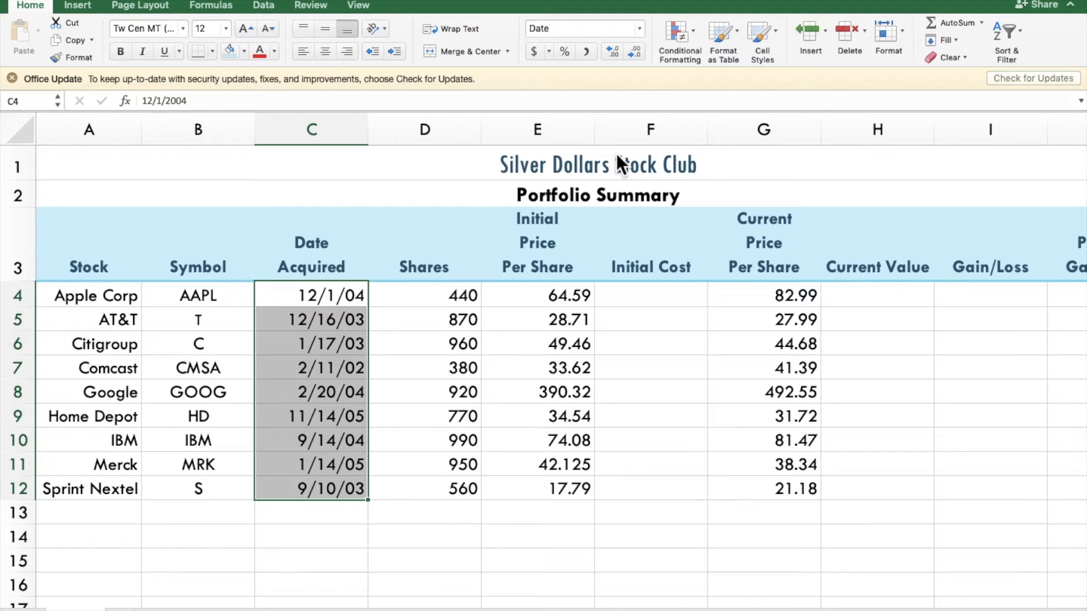
pyautogui.click(332, 52)
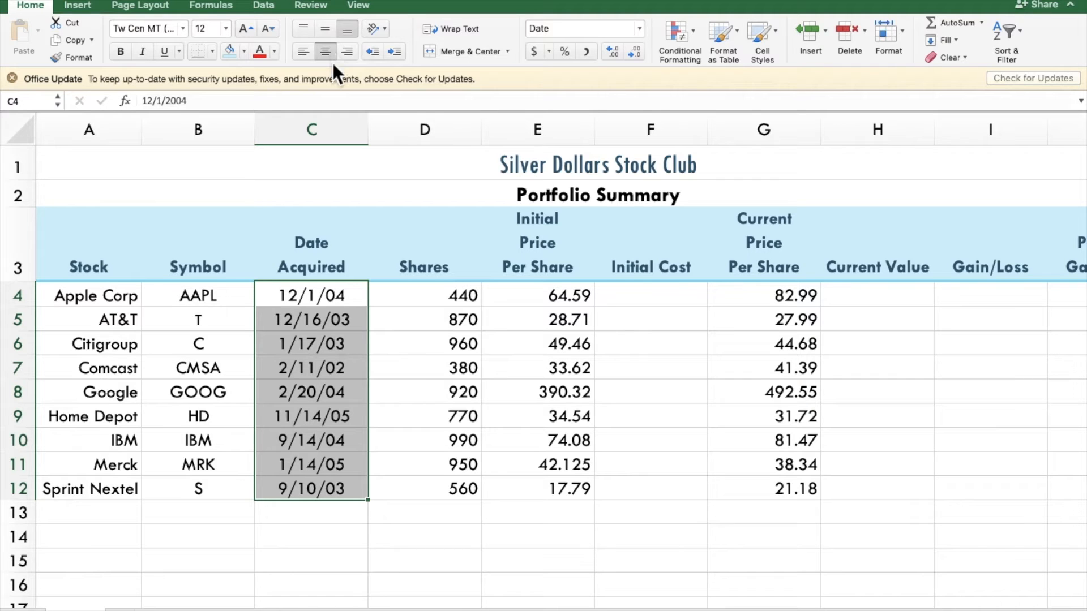
# Step: Center the share counts in D4:D12 and autofit the widths of columns D and B
pyautogui.moveTo(454, 298); pyautogui.dragTo(452, 490)
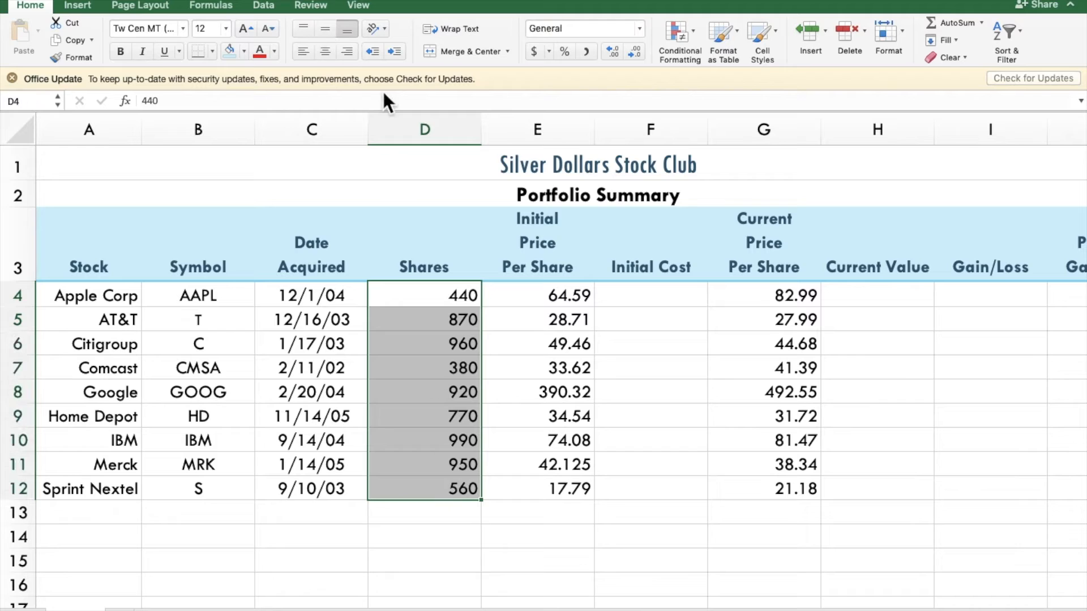
pyautogui.click(331, 52)
pyautogui.doubleClick(482, 134)
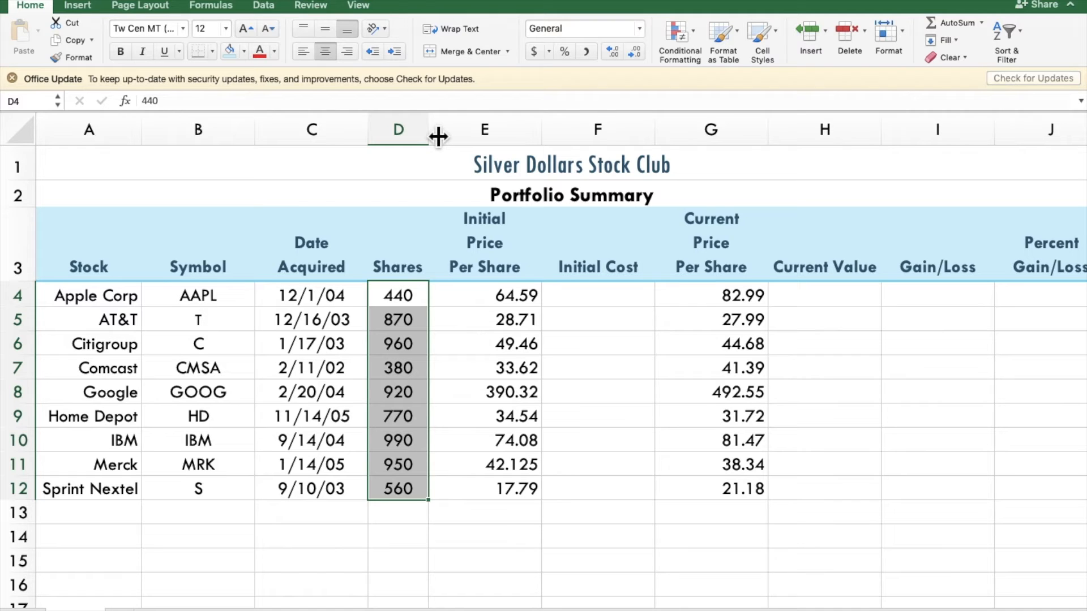
pyautogui.doubleClick(264, 136)
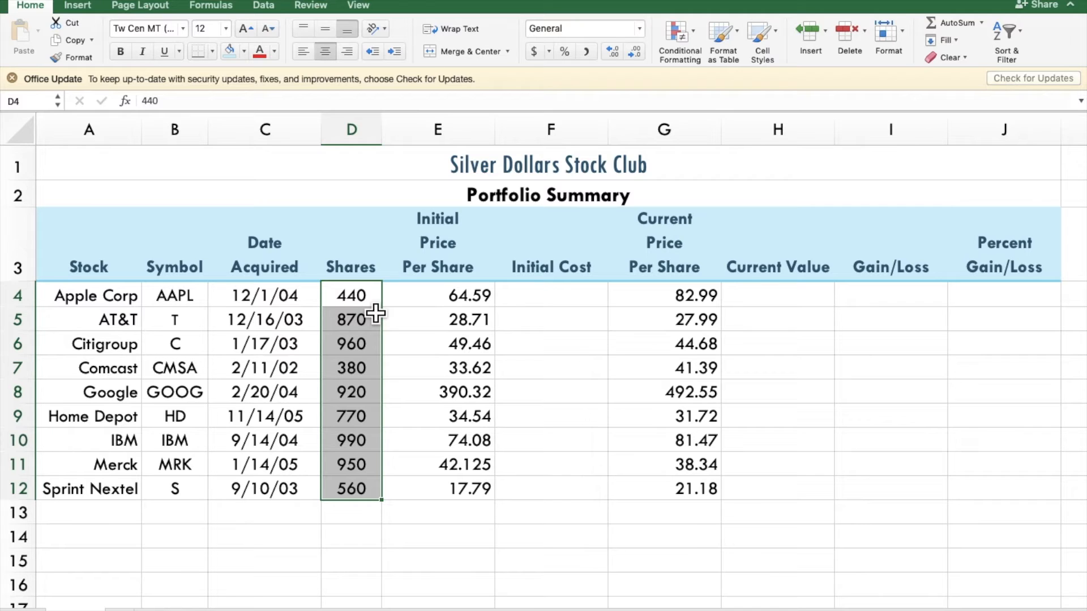
# Step: Apply the Currency format to the initial prices in E4:E12 and the current prices in G4:G12
pyautogui.moveTo(438, 296); pyautogui.dragTo(460, 493)
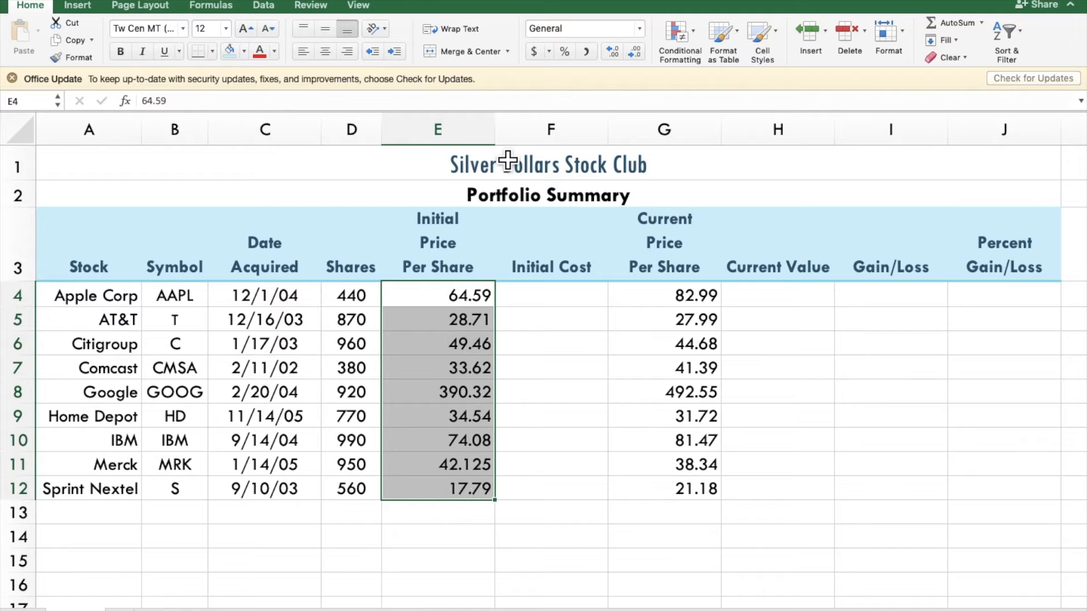
pyautogui.click(640, 29)
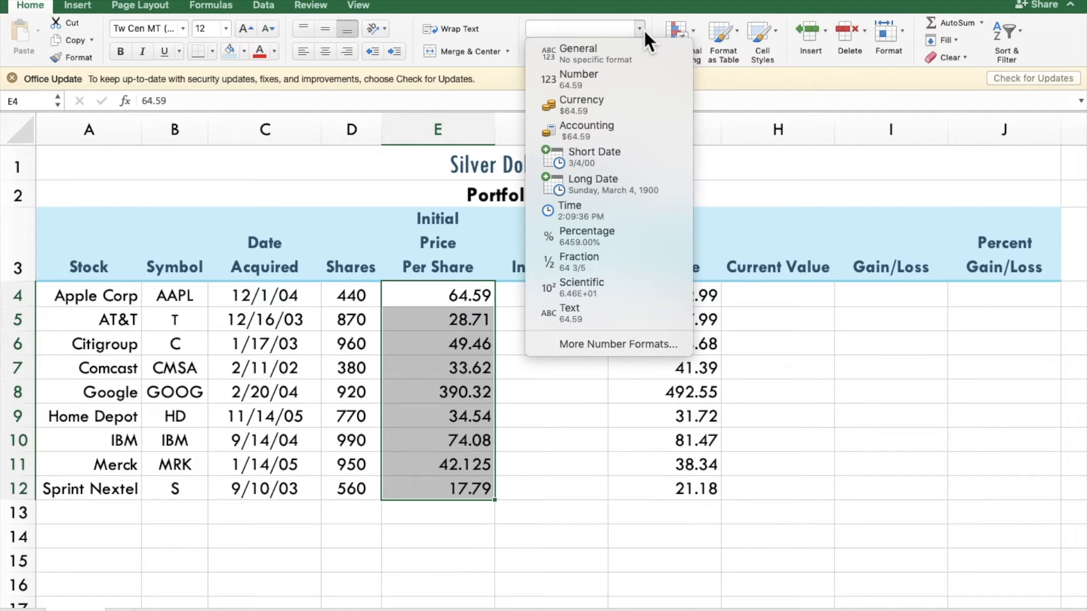
pyautogui.click(604, 113)
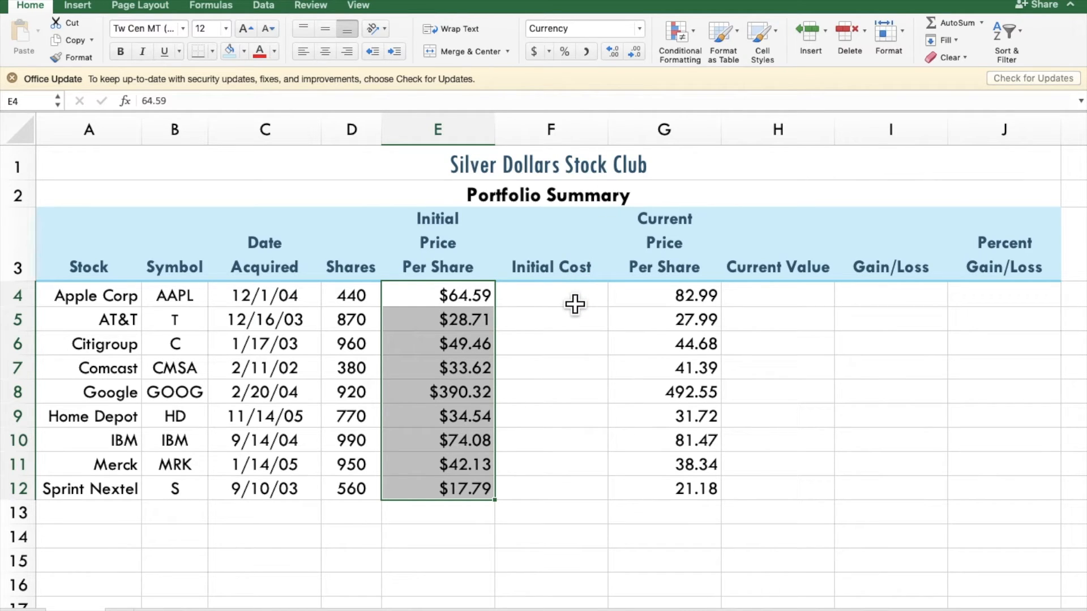
pyautogui.moveTo(695, 293); pyautogui.dragTo(705, 505)
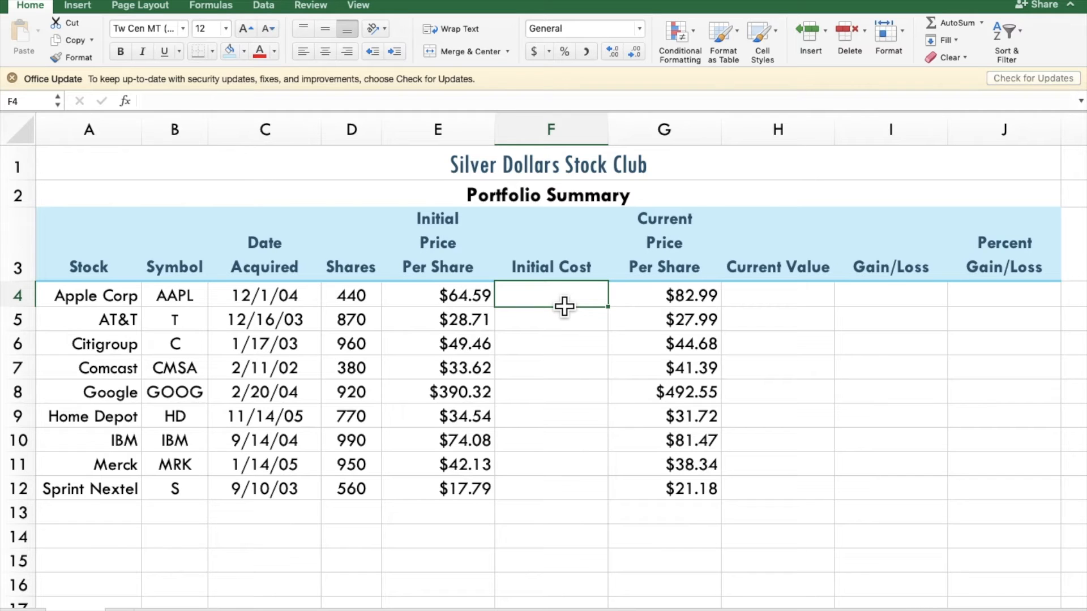
# Step: Calculate Apple Corp's initial cost in F4 with the formula =D4*E4
pyautogui.write('=')
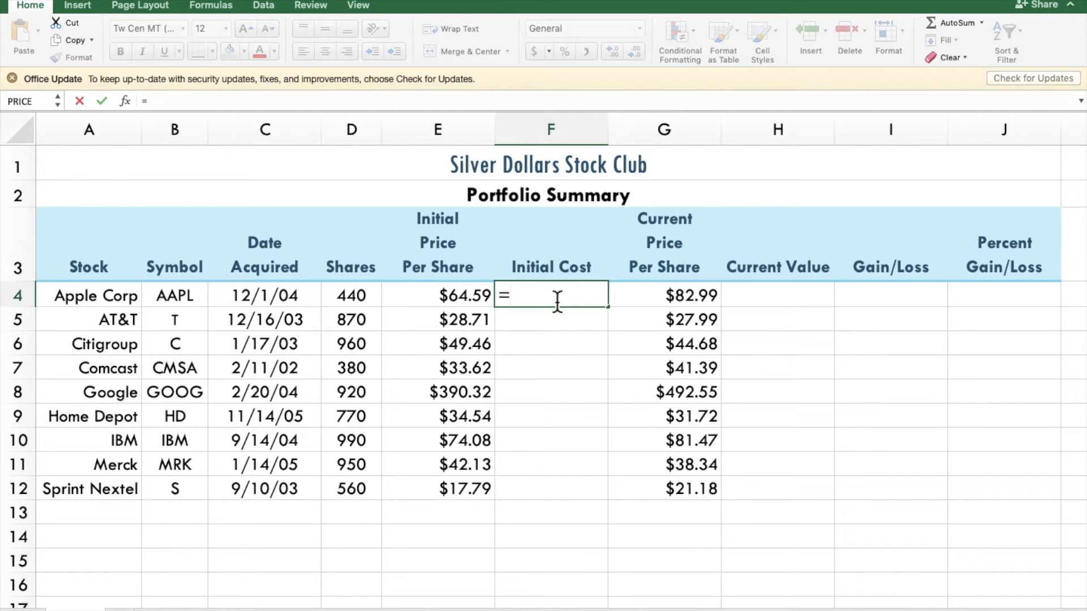
pyautogui.click(364, 308)
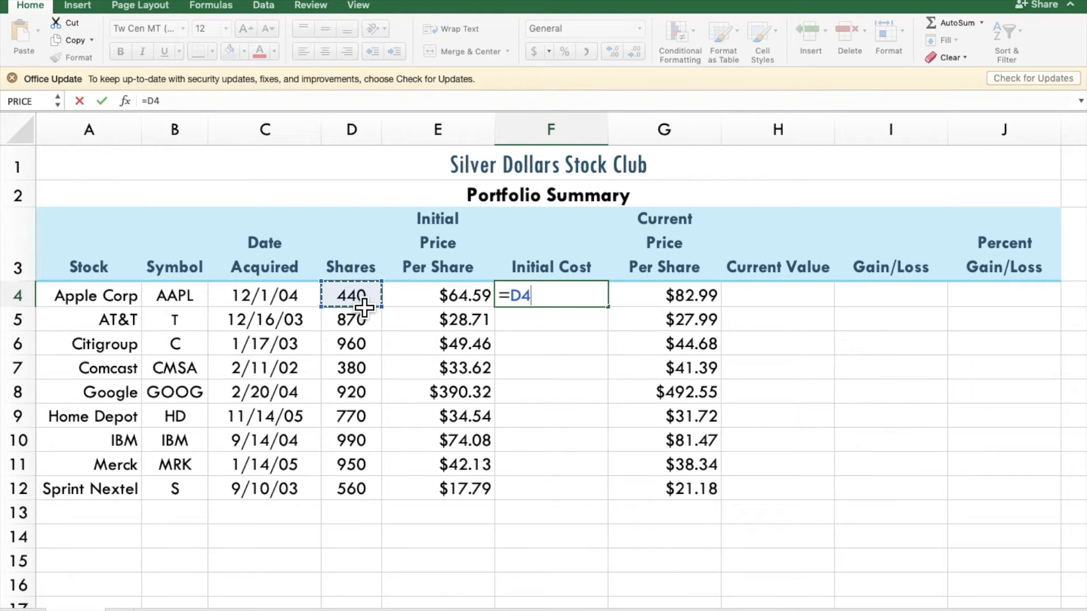
pyautogui.write('*')
pyautogui.click(441, 304)
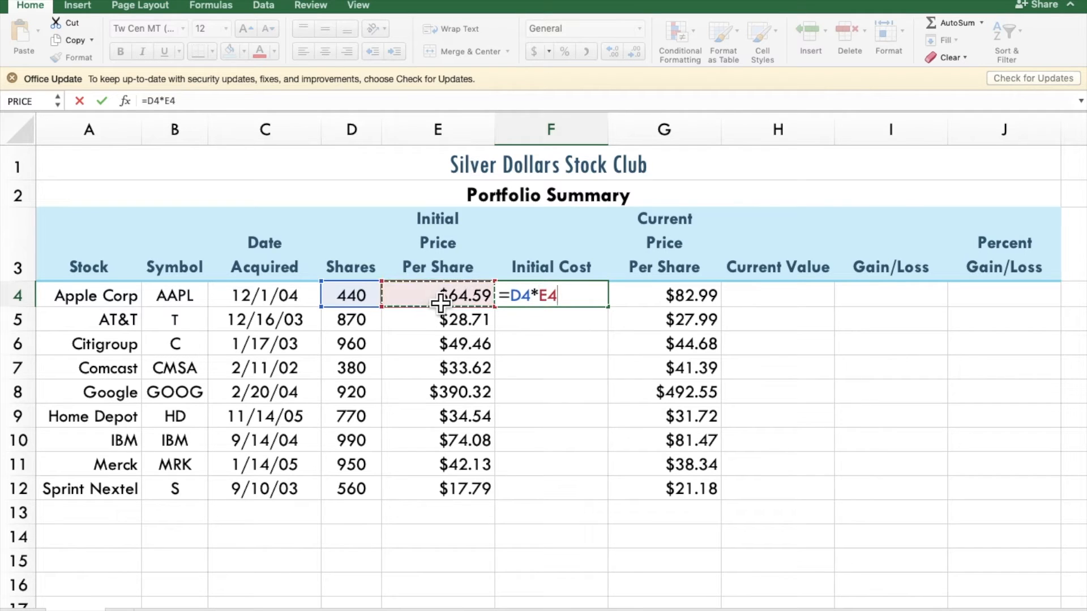
pyautogui.press('Return')
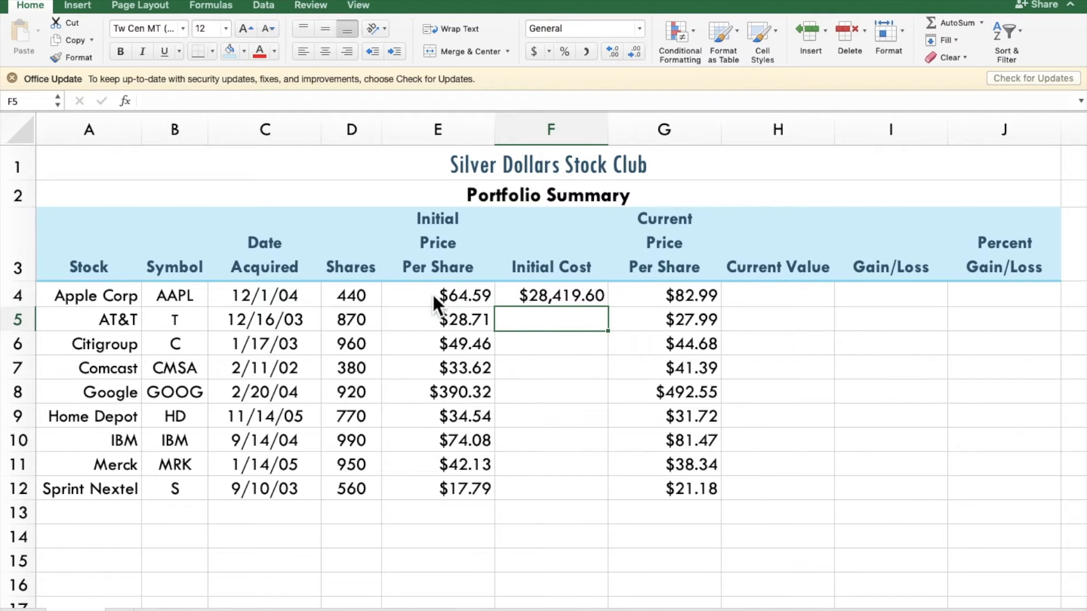
# Step: Narrow column F slightly, keeping it wide enough for the cost values, and fill the F4 formula down to F12
pyautogui.moveTo(608, 130); pyautogui.dragTo(578, 133)
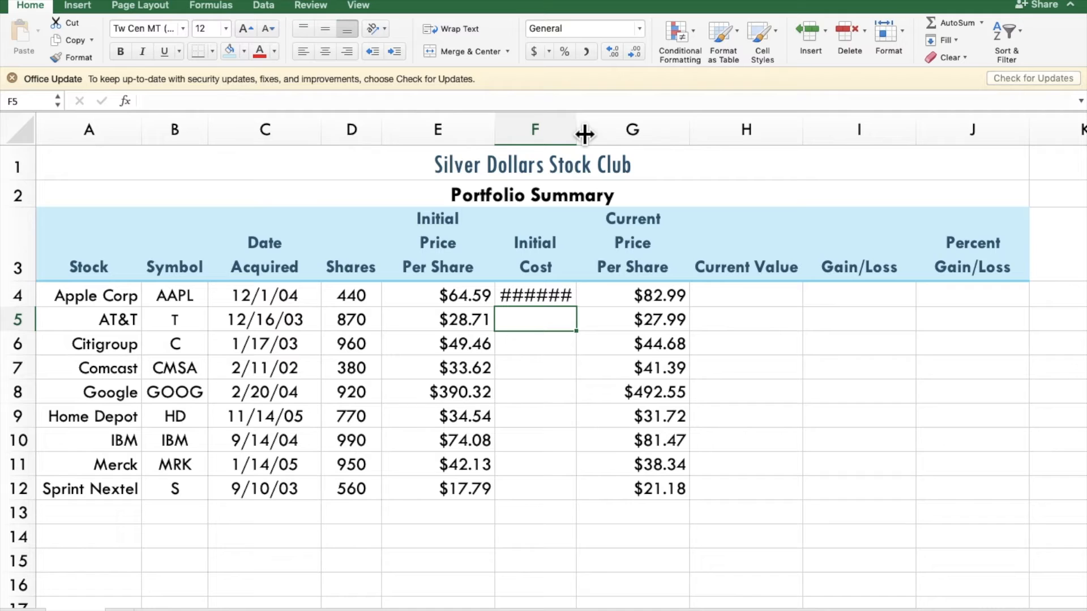
pyautogui.click(559, 294)
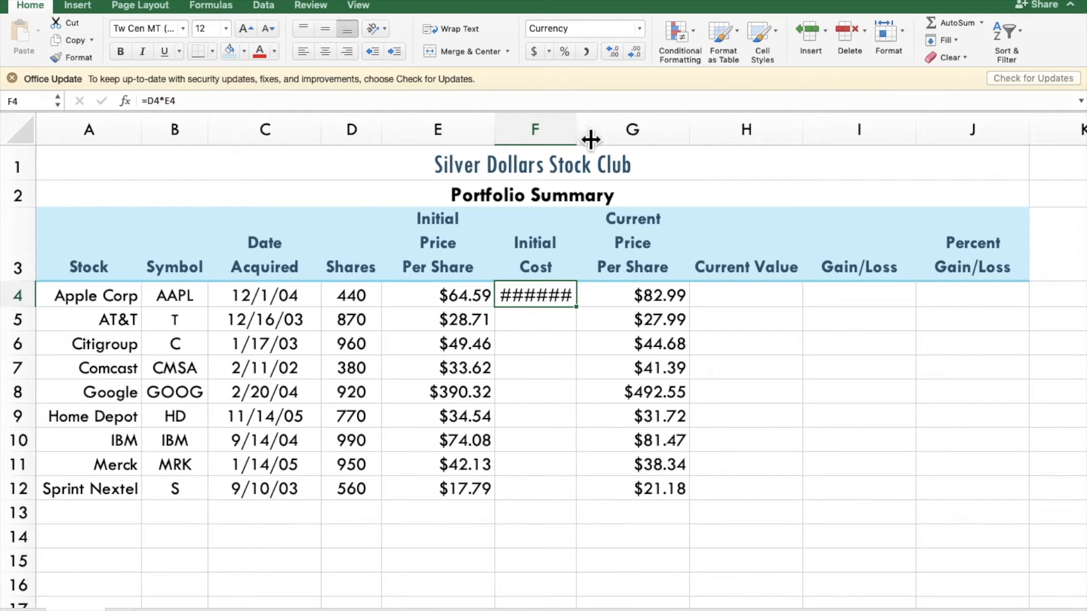
pyautogui.moveTo(590, 140); pyautogui.dragTo(599, 140)
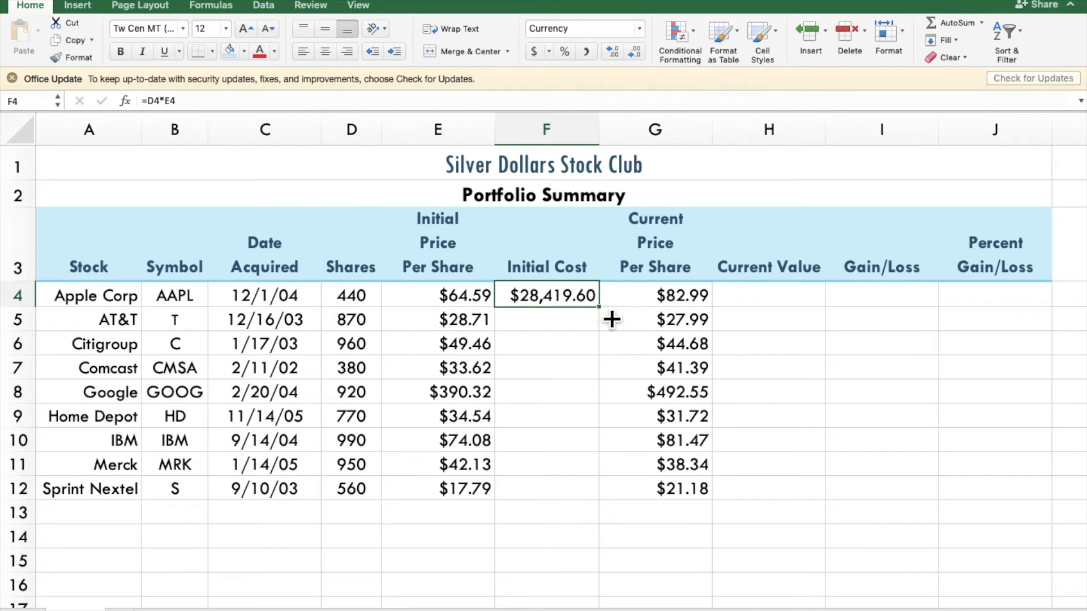
pyautogui.moveTo(612, 320); pyautogui.dragTo(607, 508)
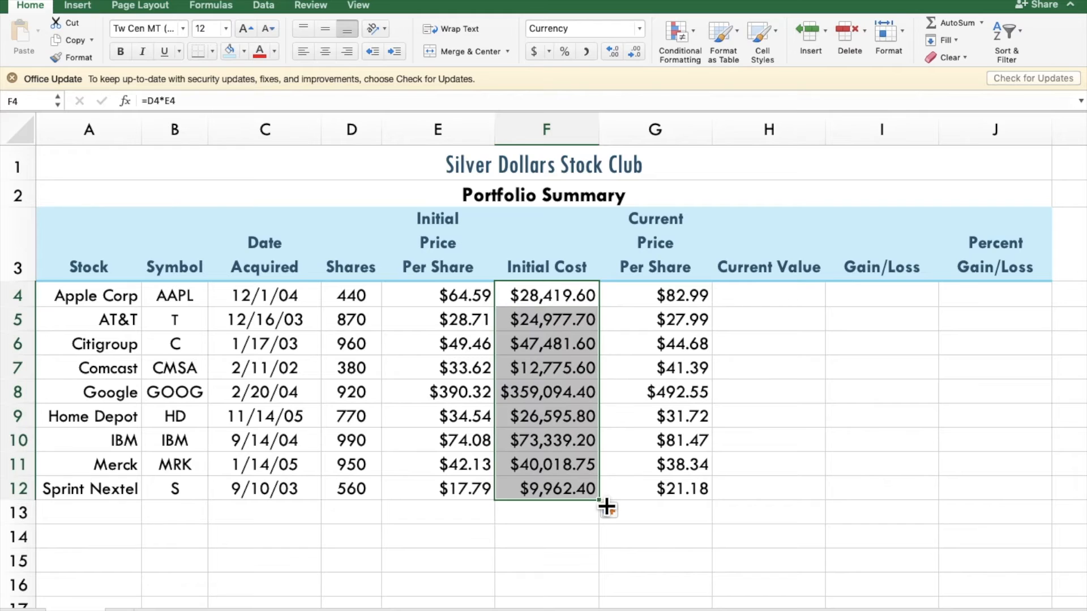
# Step: Calculate the current value in H4 with the formula =D4*G4 and fill it down to H12
pyautogui.click(760, 306)
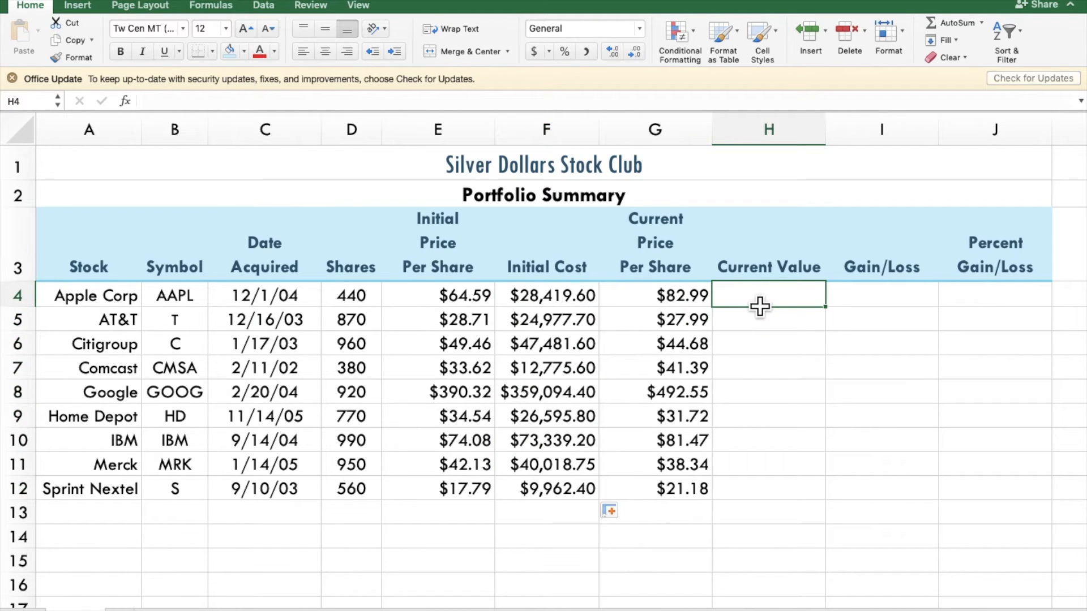
pyautogui.write('=')
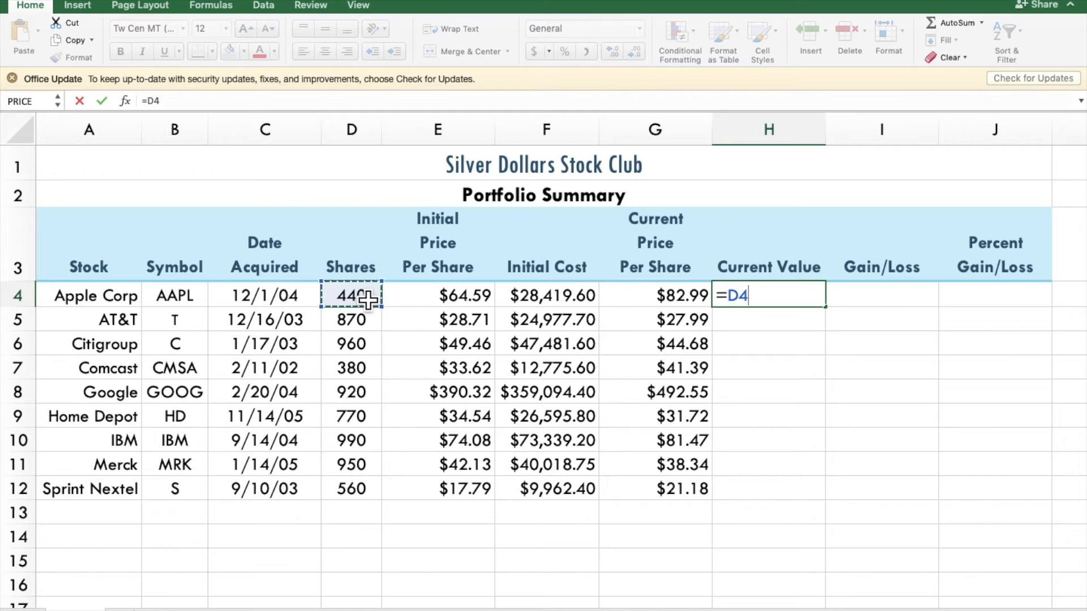
pyautogui.write('*')
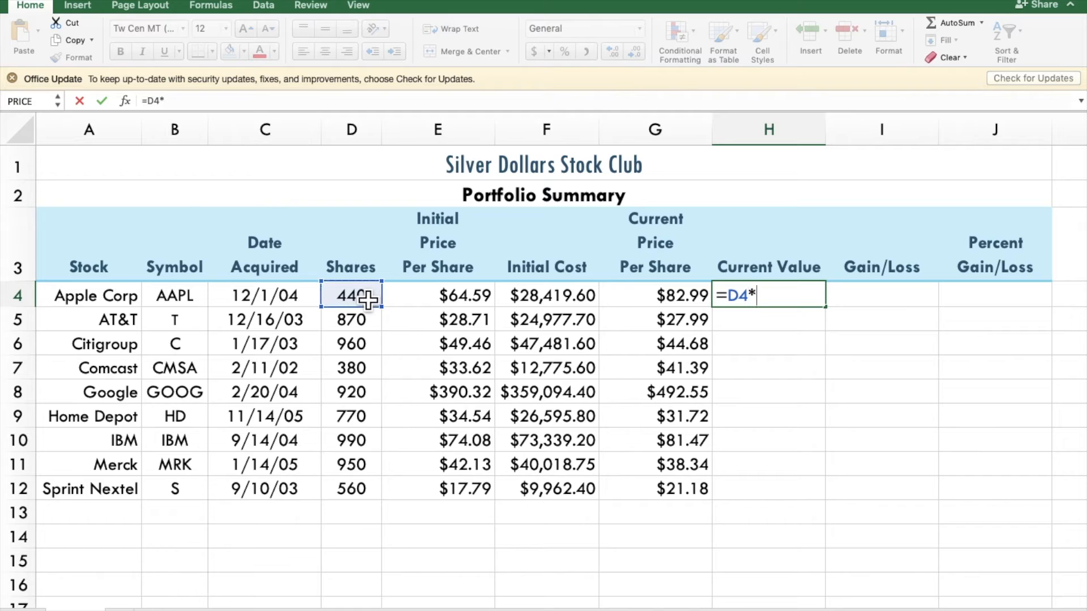
pyautogui.click(659, 305)
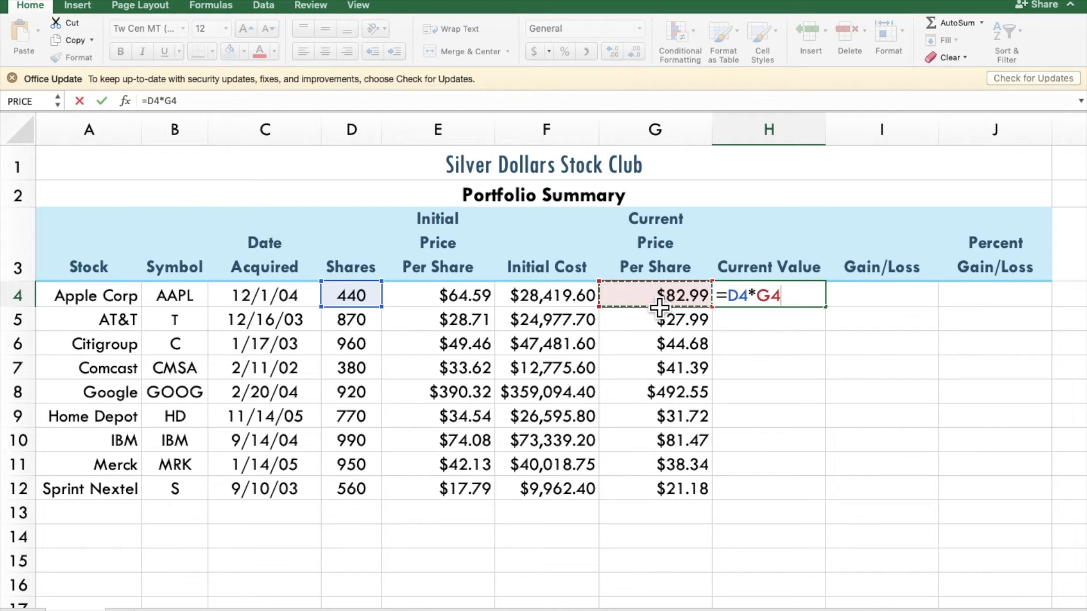
pyautogui.press('Return')
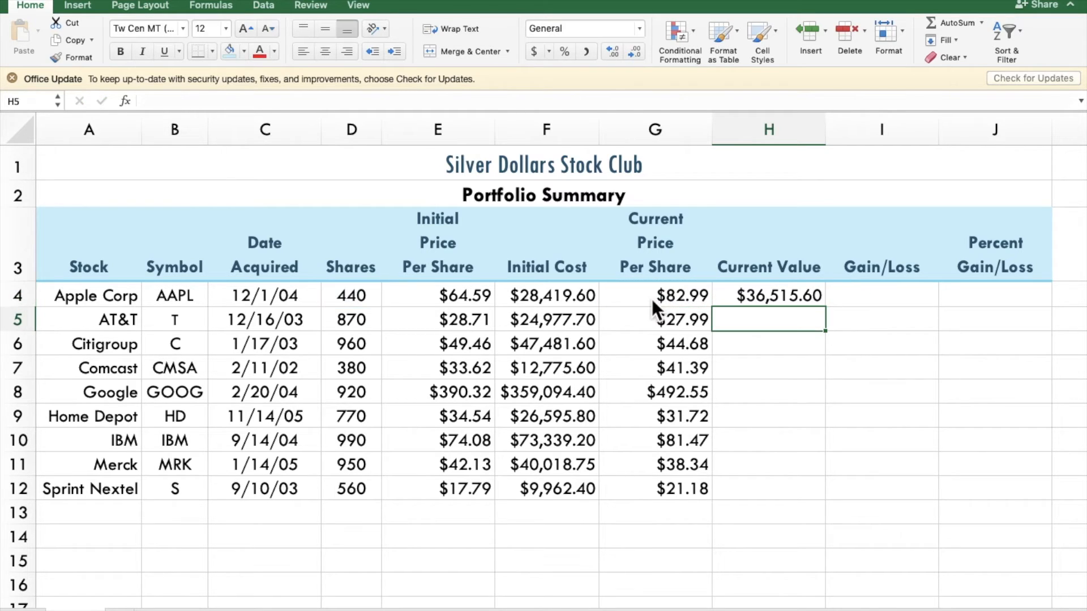
pyautogui.click(759, 298)
pyautogui.moveTo(838, 316); pyautogui.dragTo(838, 504)
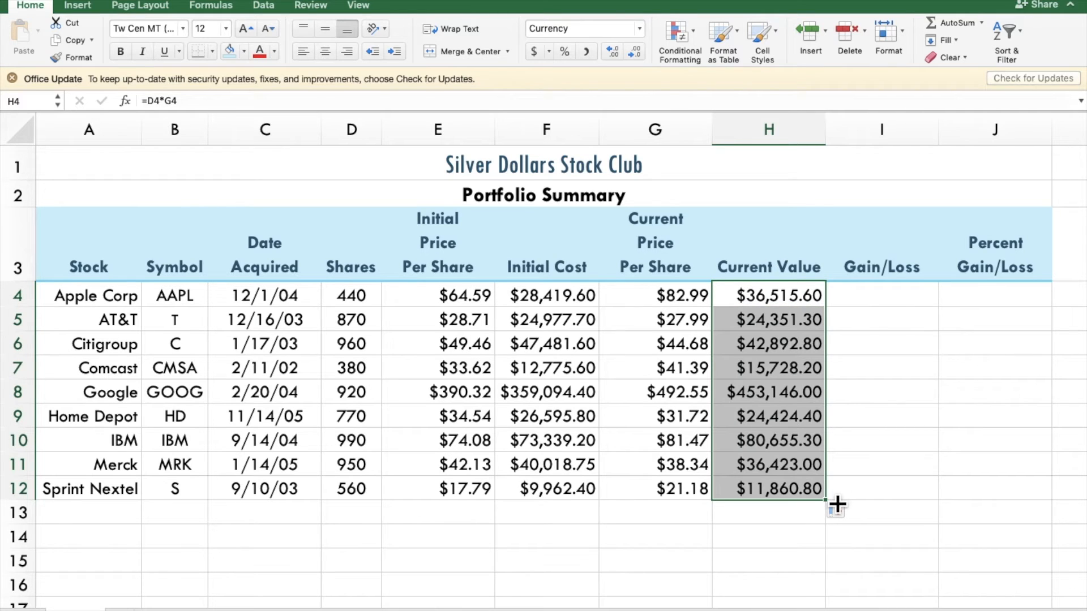
# Step: Calculate the gain/loss in I4 with the formula =H4-F4 and fill it down to I12
pyautogui.click(832, 300)
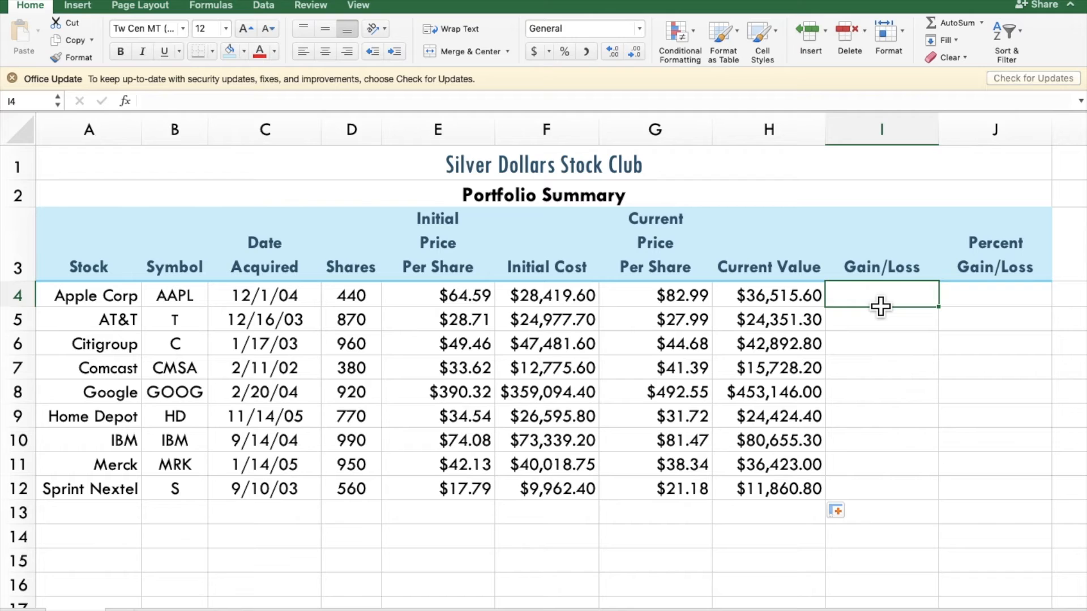
pyautogui.write('=')
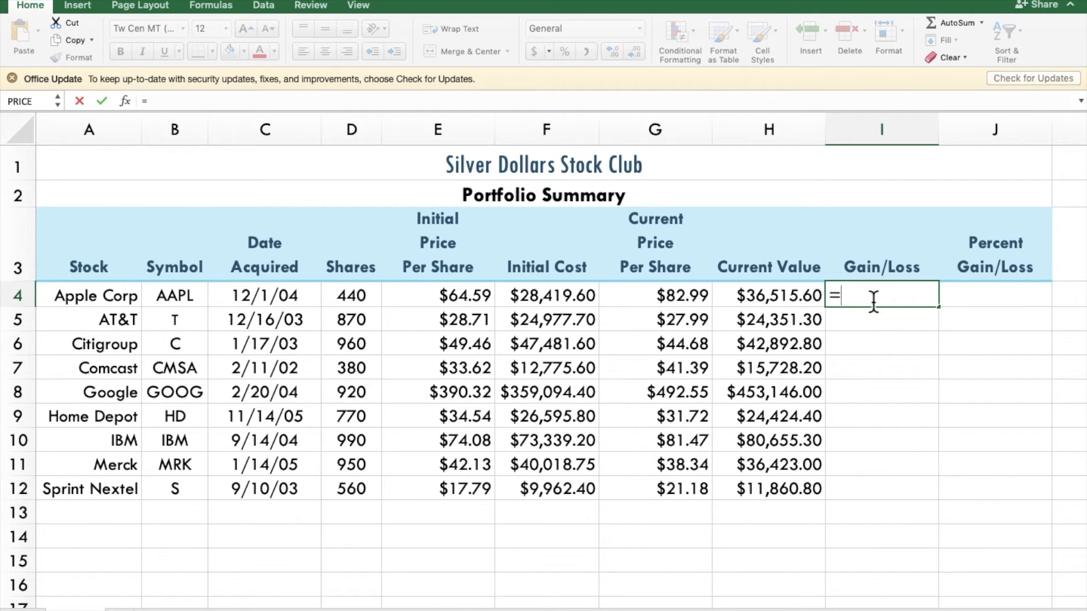
pyautogui.click(798, 297)
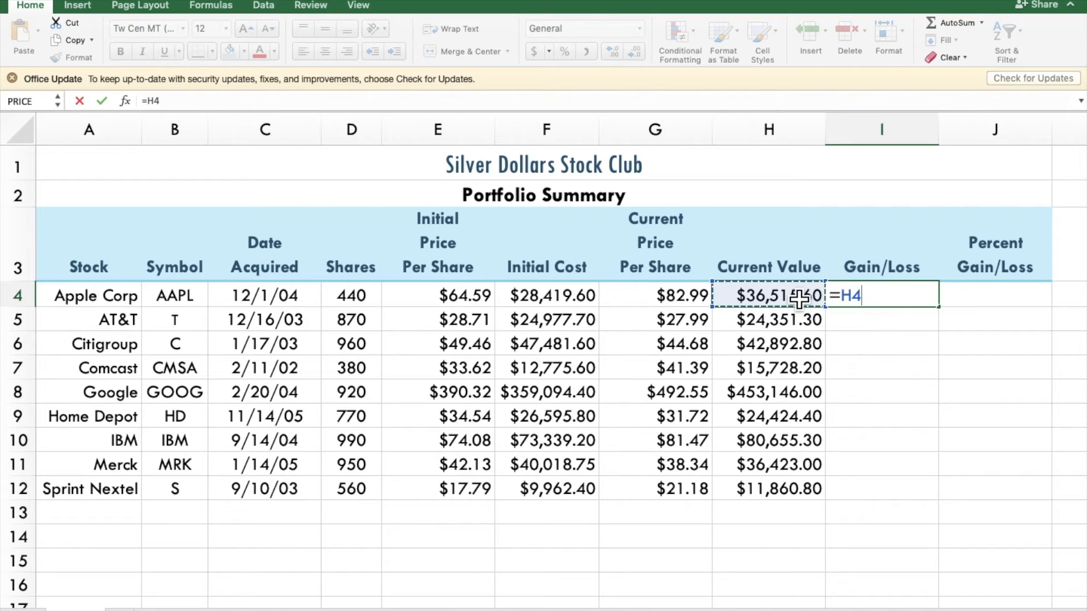
pyautogui.write('-')
pyautogui.click(569, 303)
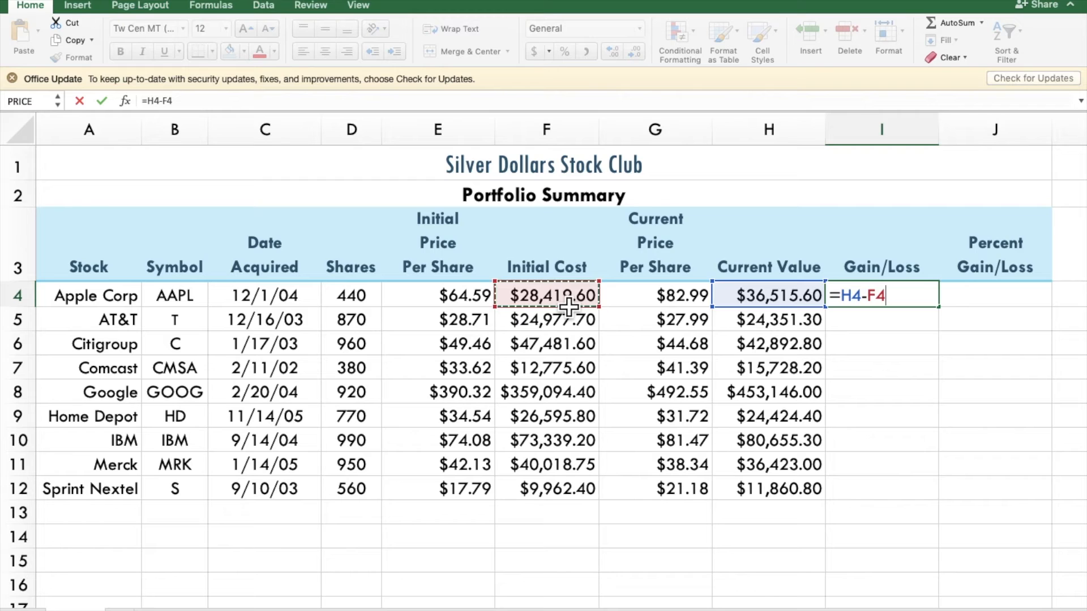
pyautogui.press('Return')
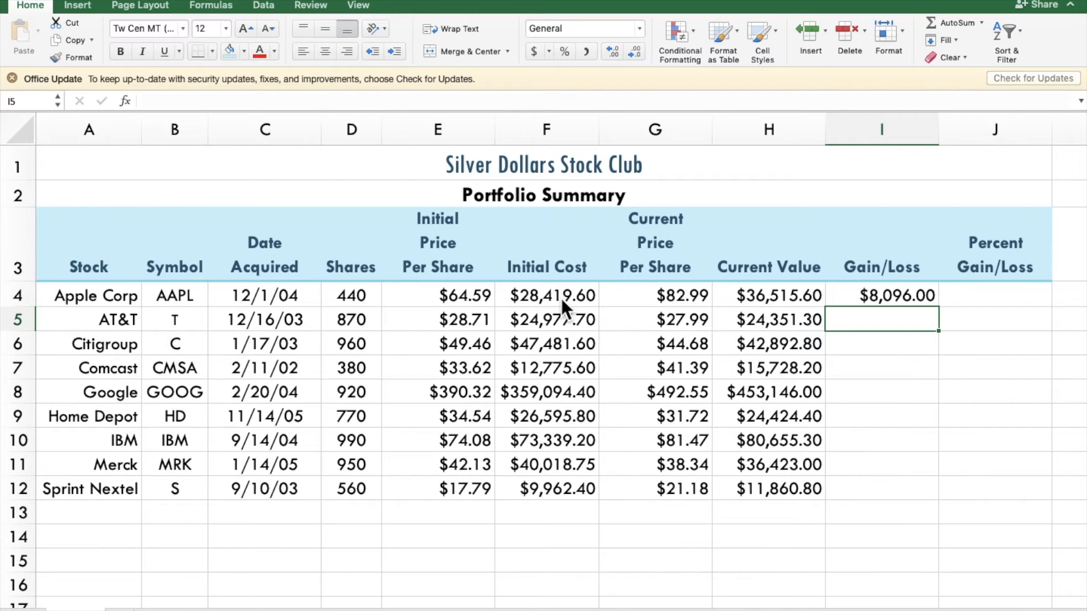
pyautogui.click(879, 294)
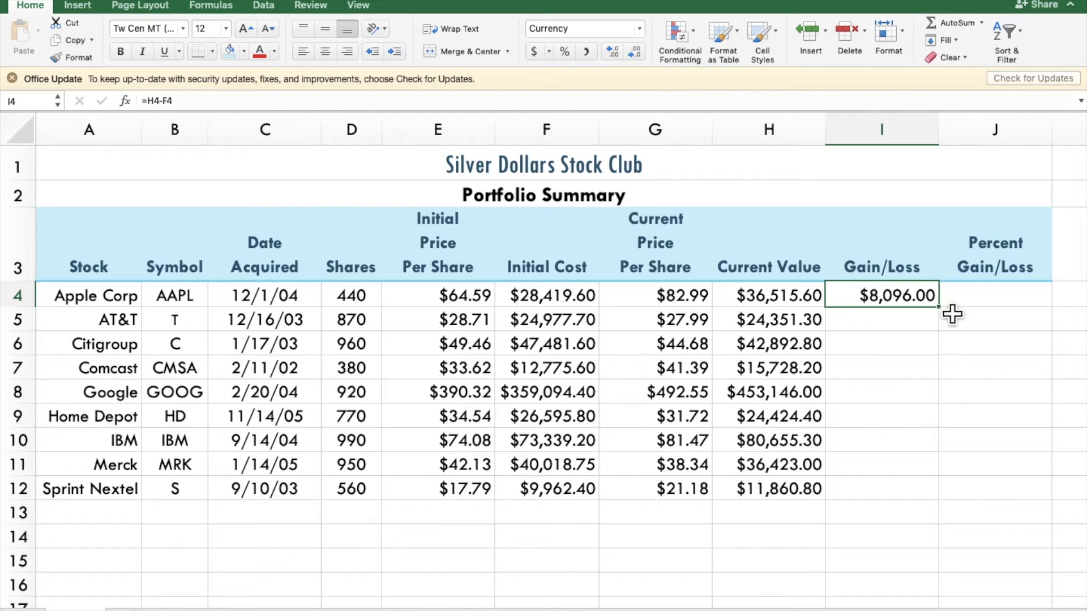
pyautogui.moveTo(952, 317); pyautogui.dragTo(941, 509)
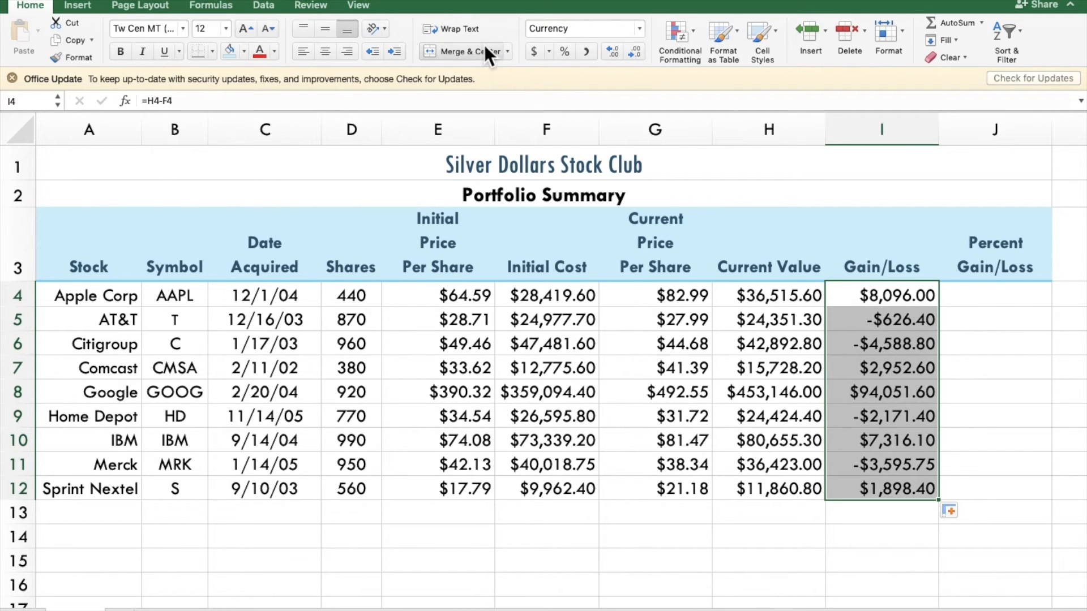
# Step: Format the gain/loss values in I4:I12 as Currency with negative numbers in black parentheses, ($1,234.10)
pyautogui.click(640, 28)
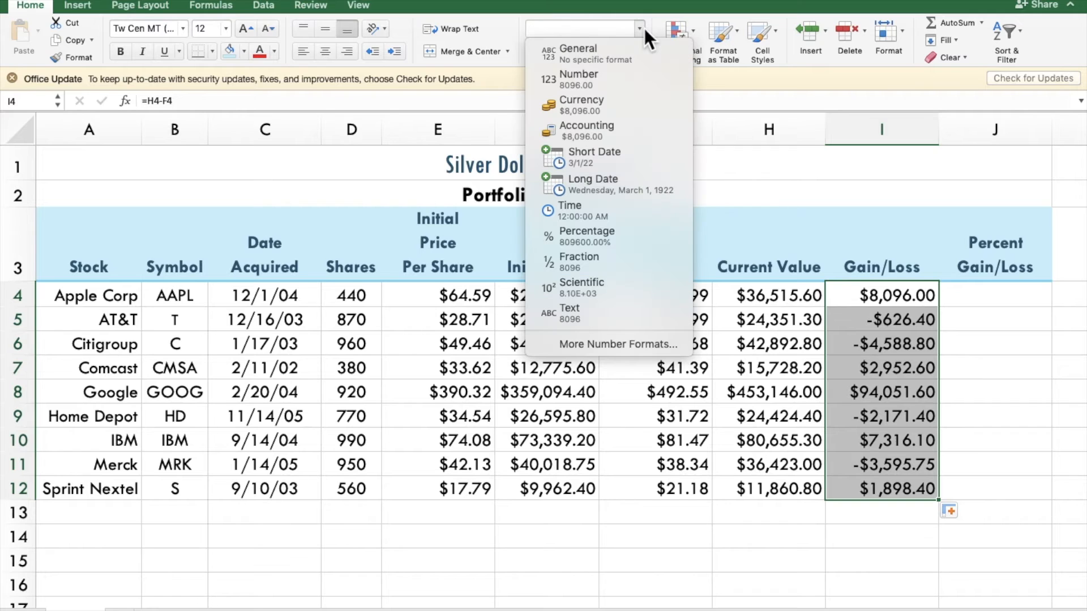
pyautogui.click(610, 345)
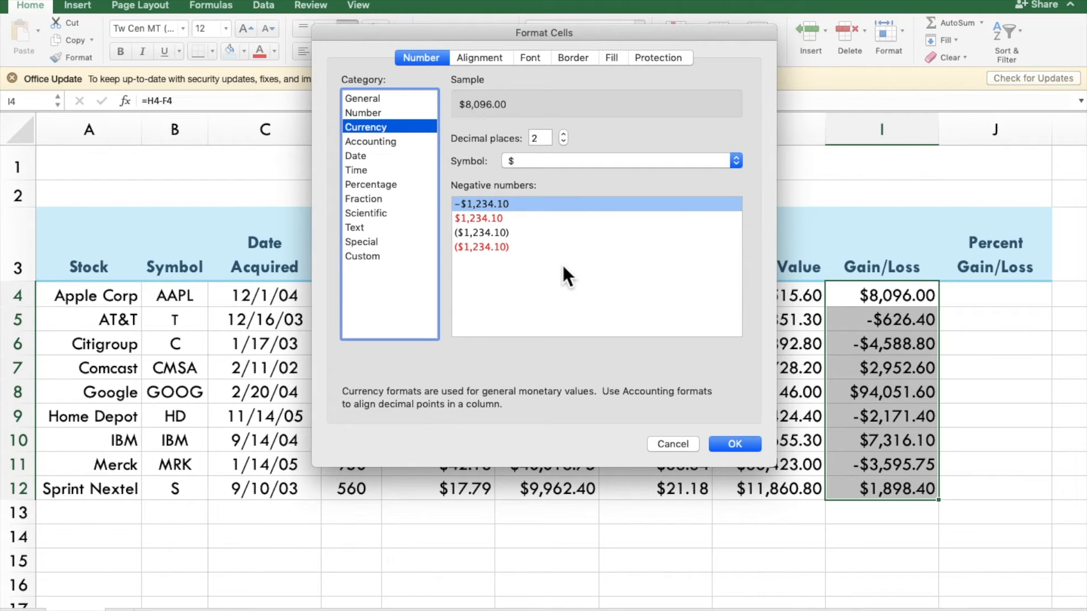
pyautogui.click(503, 232)
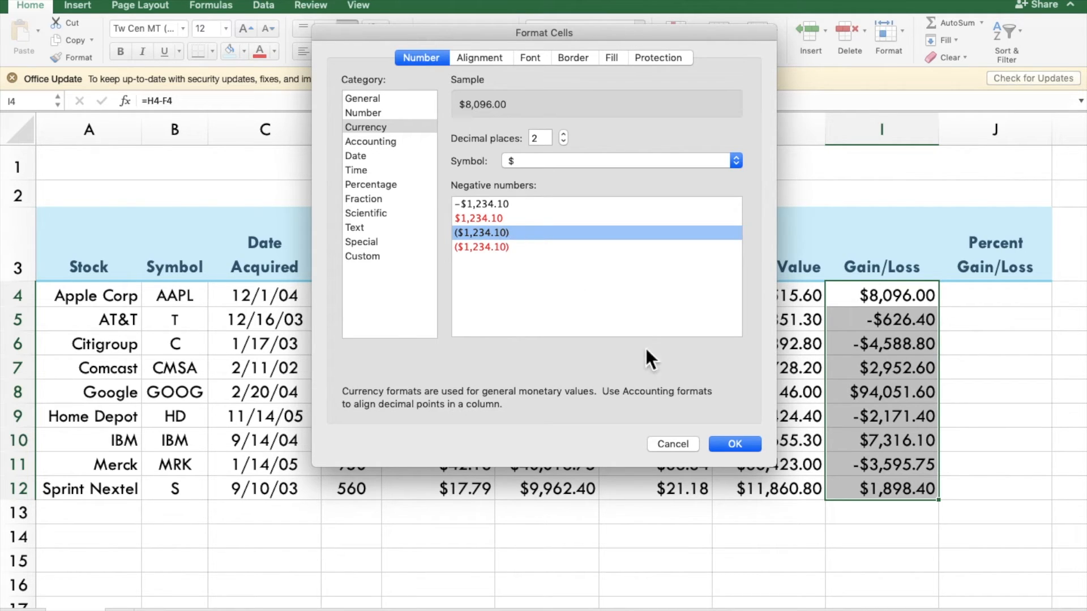
pyautogui.click(748, 447)
pyautogui.click(749, 448)
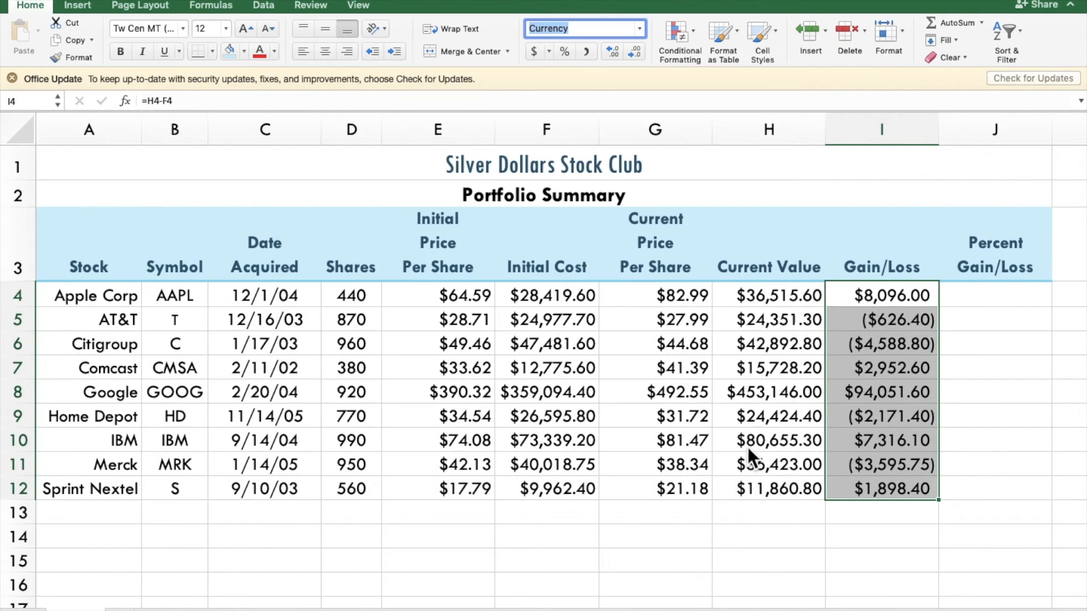
# Step: Calculate Apple Corp's percent gain/loss in J4 with the formula =I4/F4
pyautogui.click(1013, 290)
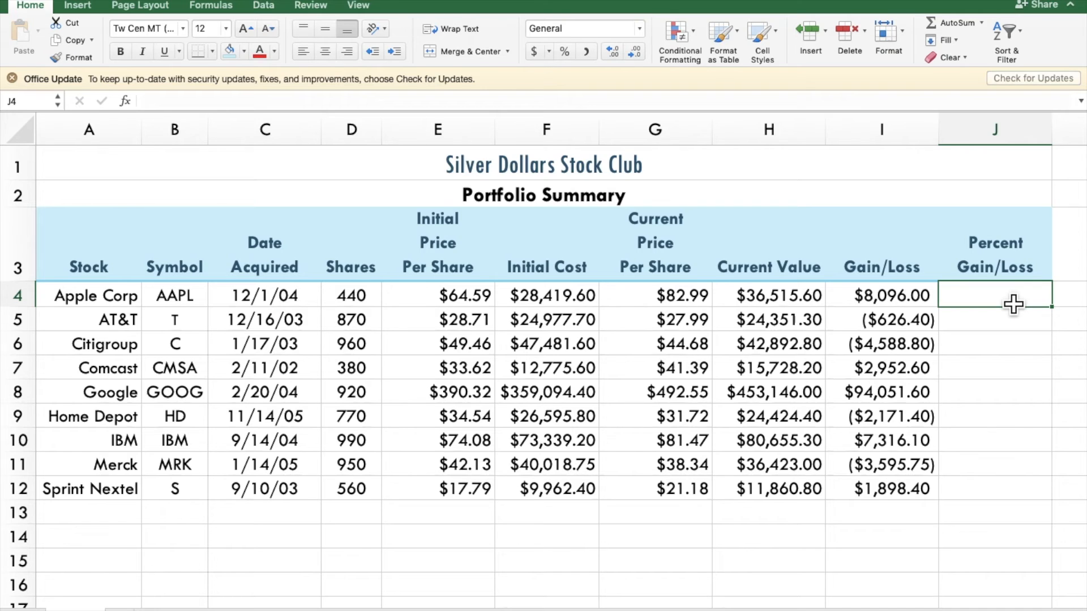
pyautogui.write('=')
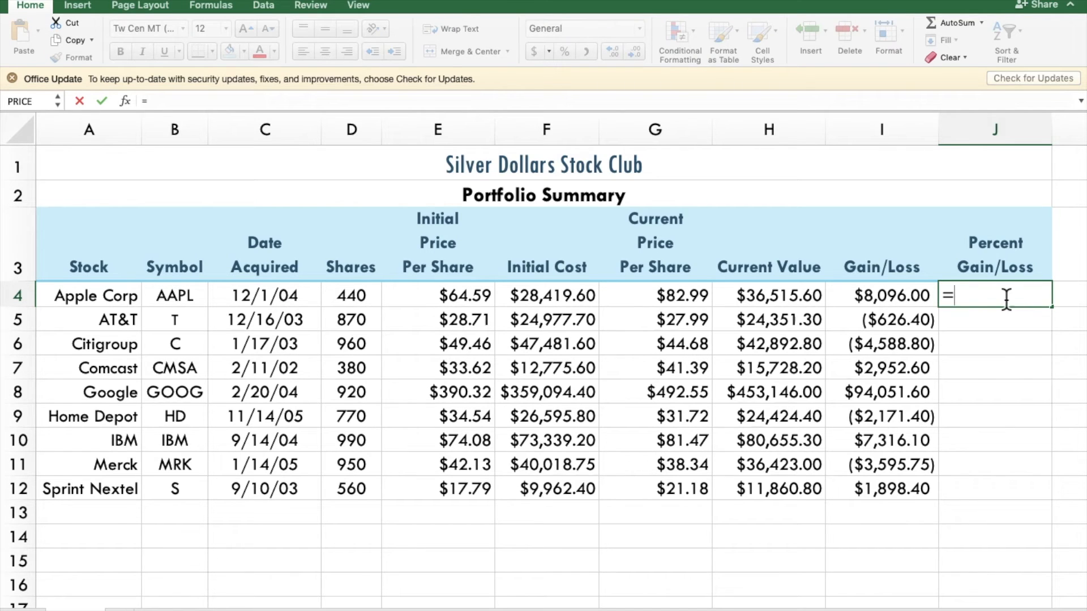
pyautogui.click(888, 296)
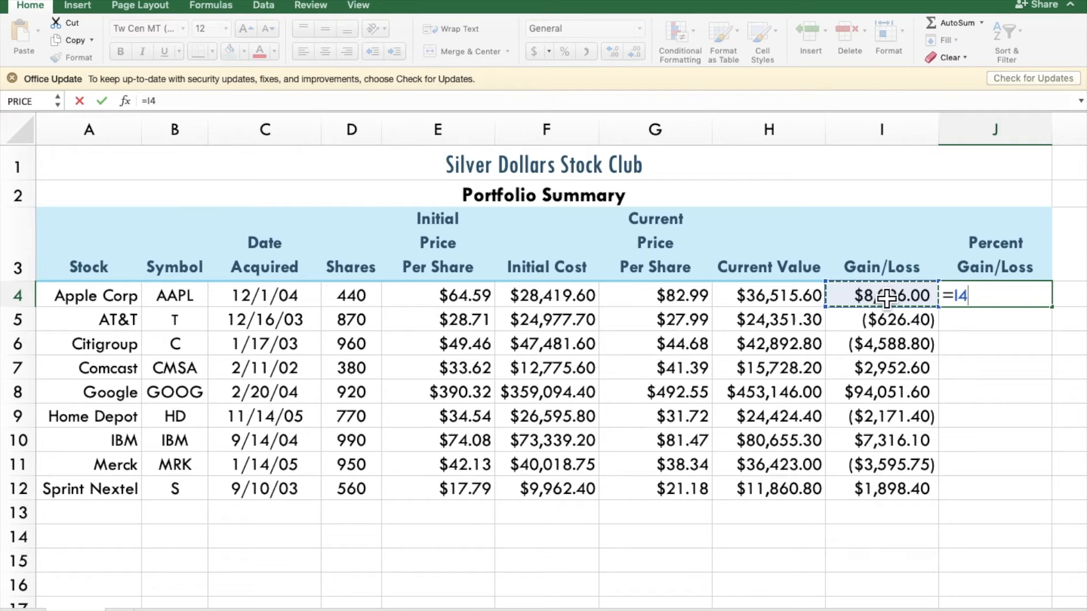
pyautogui.write('/')
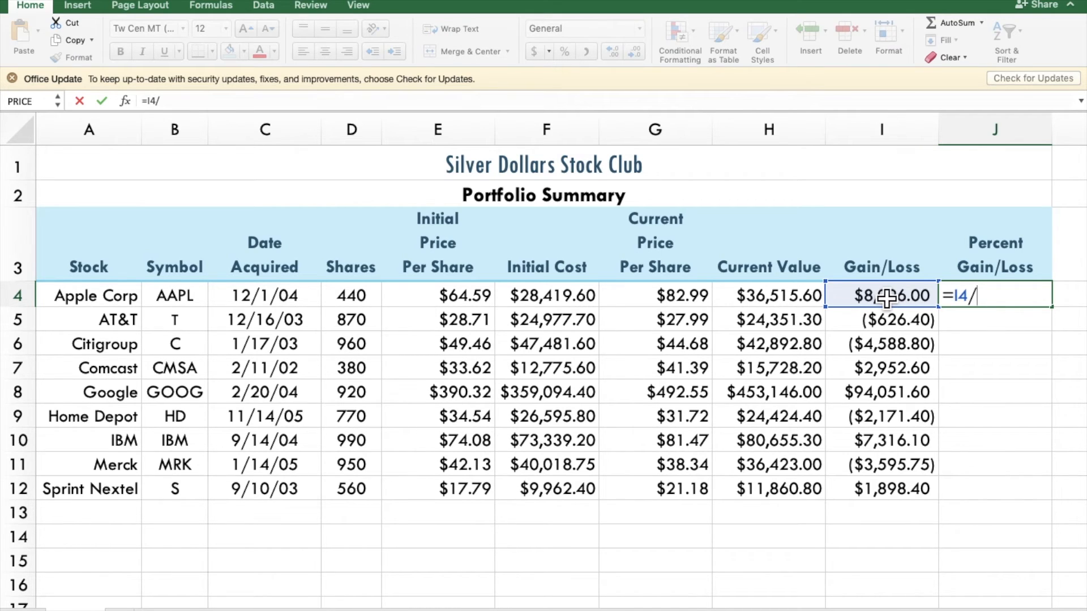
pyautogui.click(564, 301)
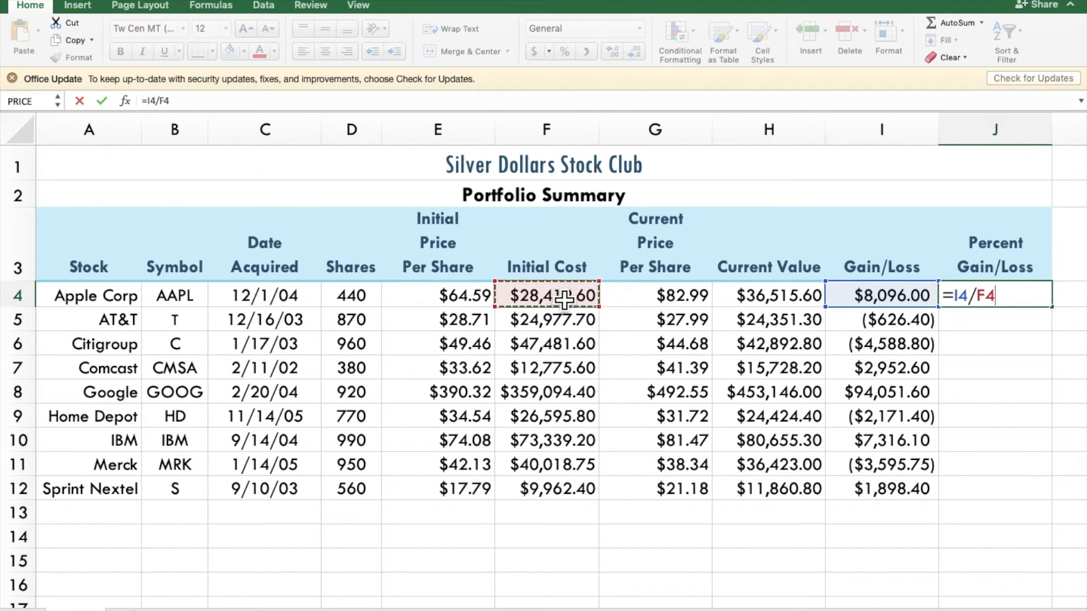
pyautogui.press('Return')
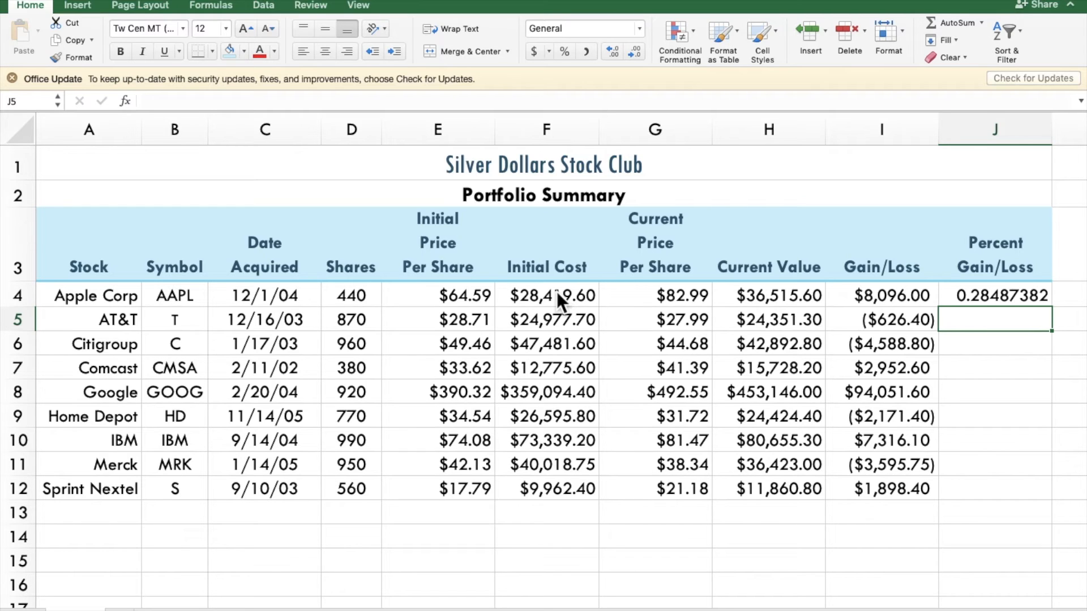
# Step: Format J4 as a percentage with two decimal places and fill its formula down to J12
pyautogui.click(999, 301)
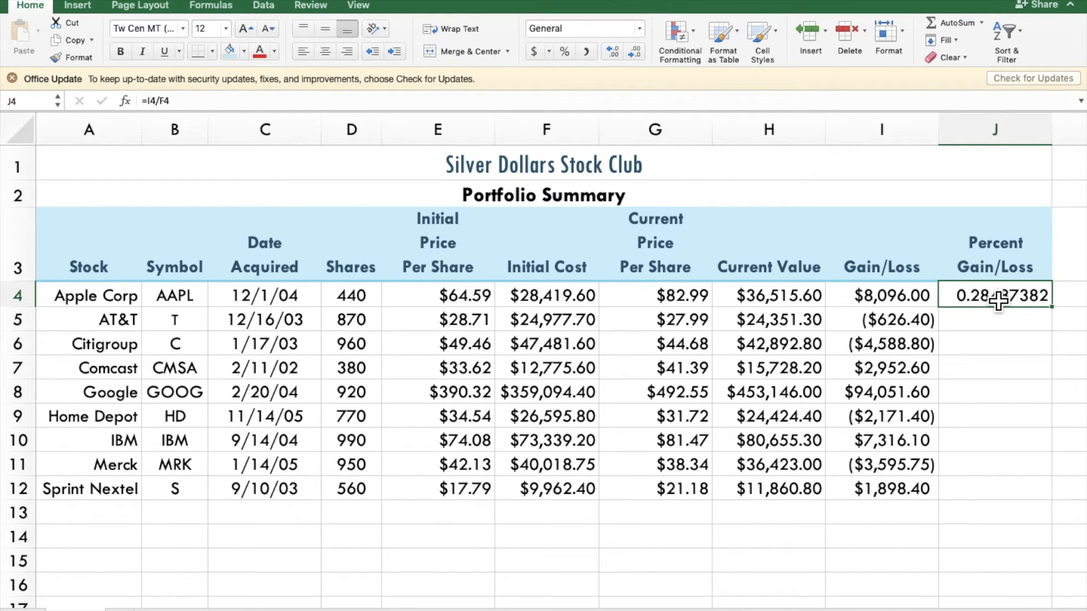
pyautogui.click(566, 50)
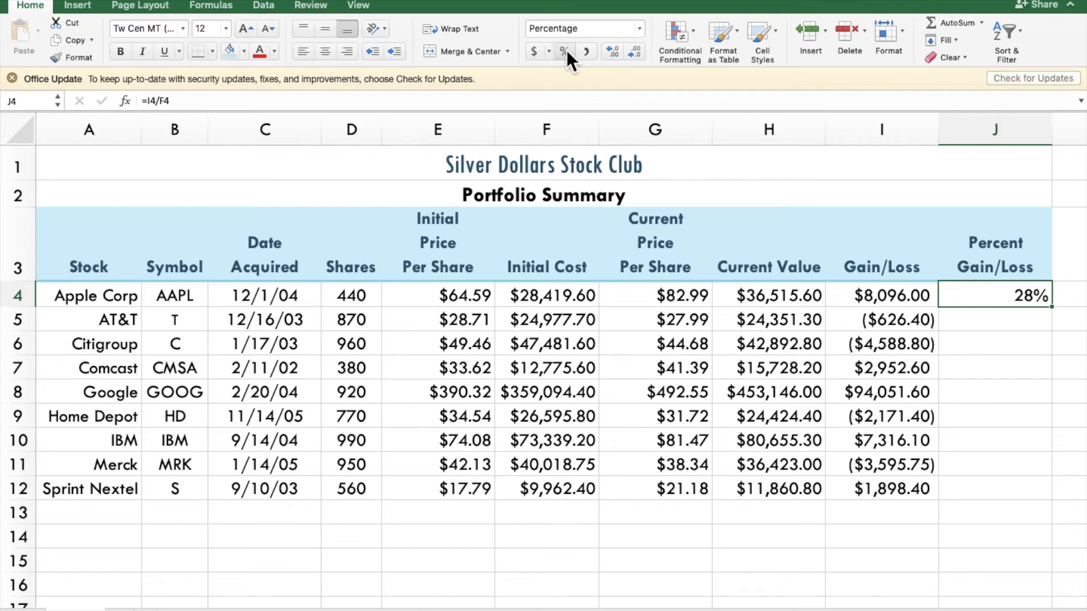
pyautogui.click(620, 53)
pyautogui.click(620, 50)
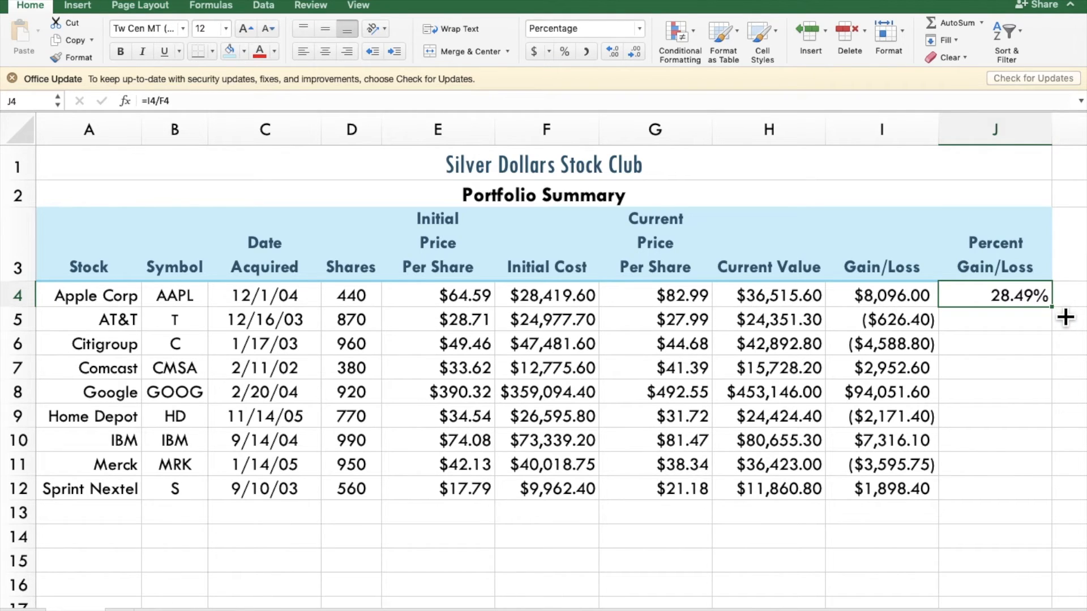
pyautogui.moveTo(1065, 318); pyautogui.dragTo(1062, 501)
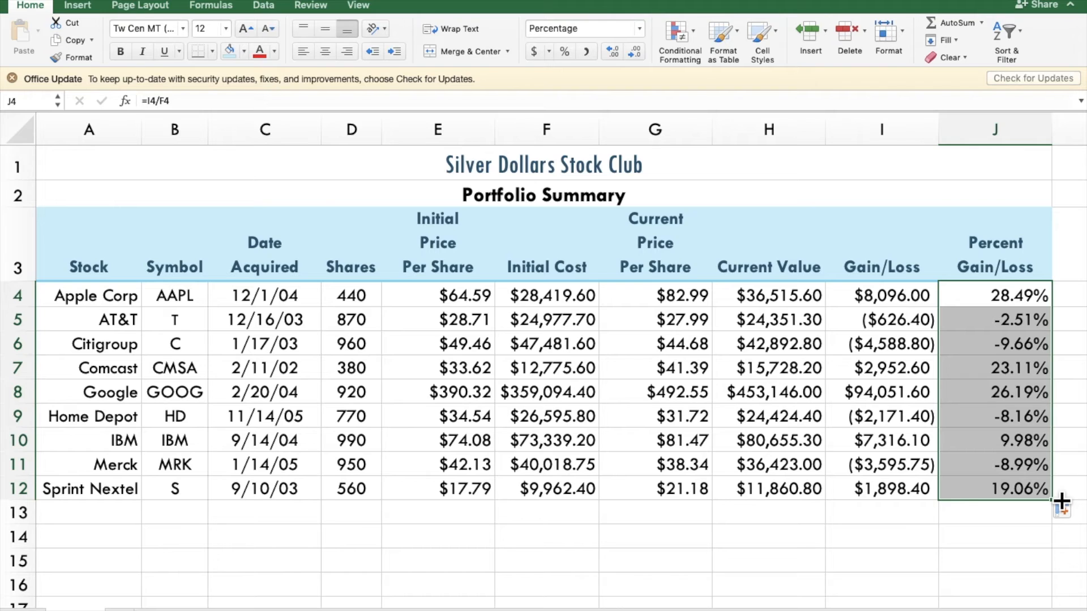
# Step: Create a Classic conditional formatting rule for J4:J12 that formats only cells that contain a specified Cell Value
pyautogui.click(674, 38)
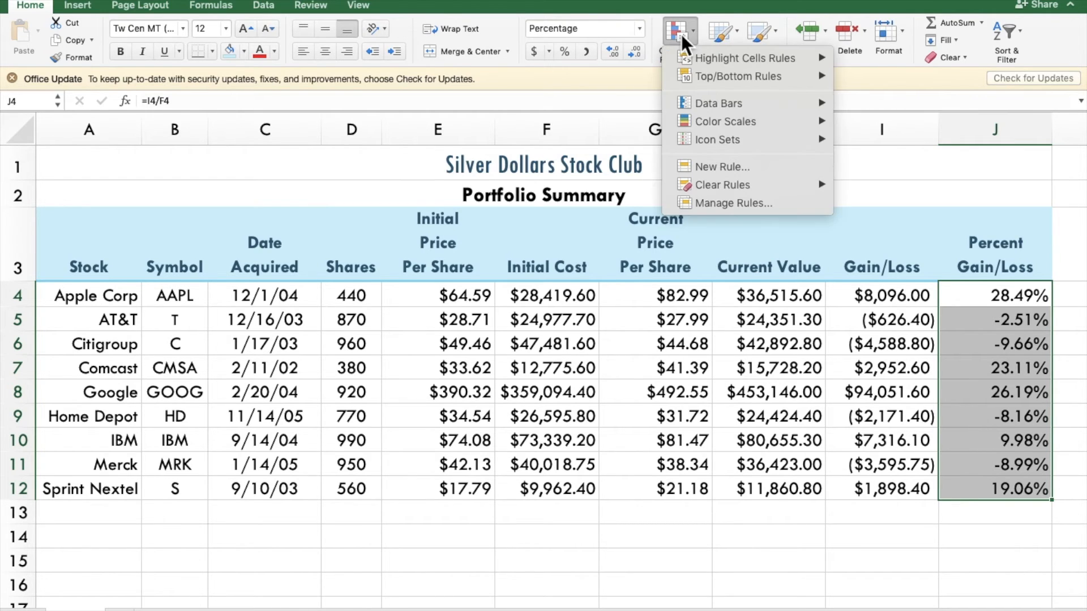
pyautogui.click(715, 166)
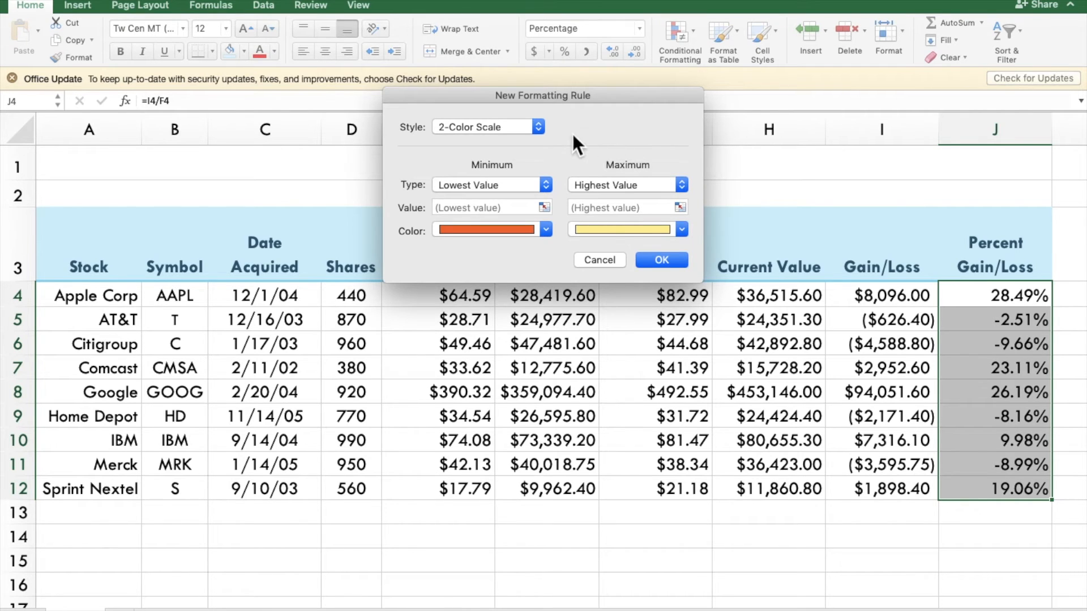
pyautogui.click(539, 126)
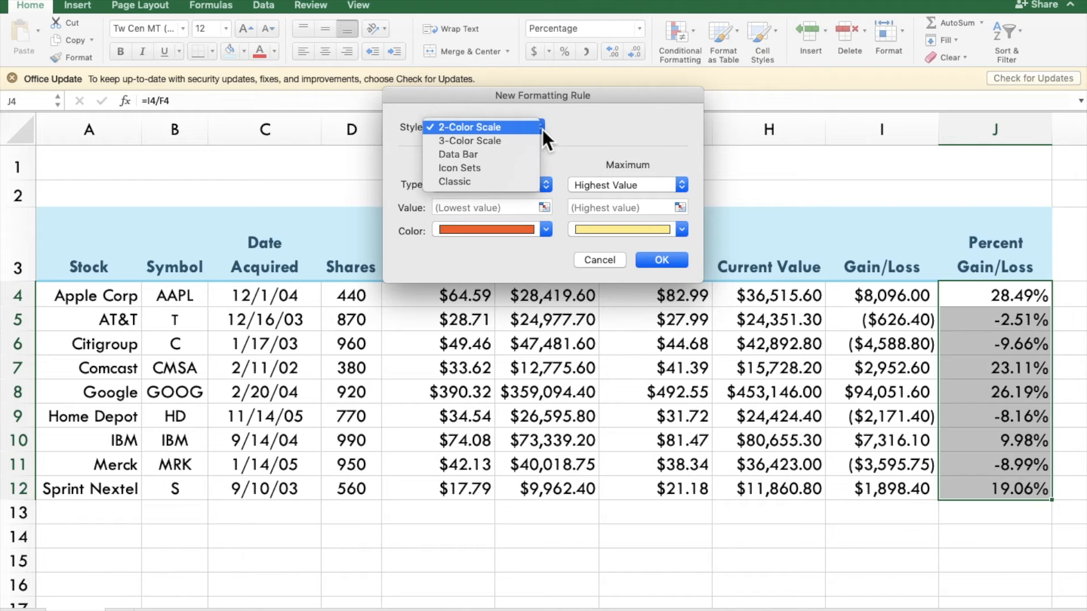
pyautogui.click(504, 190)
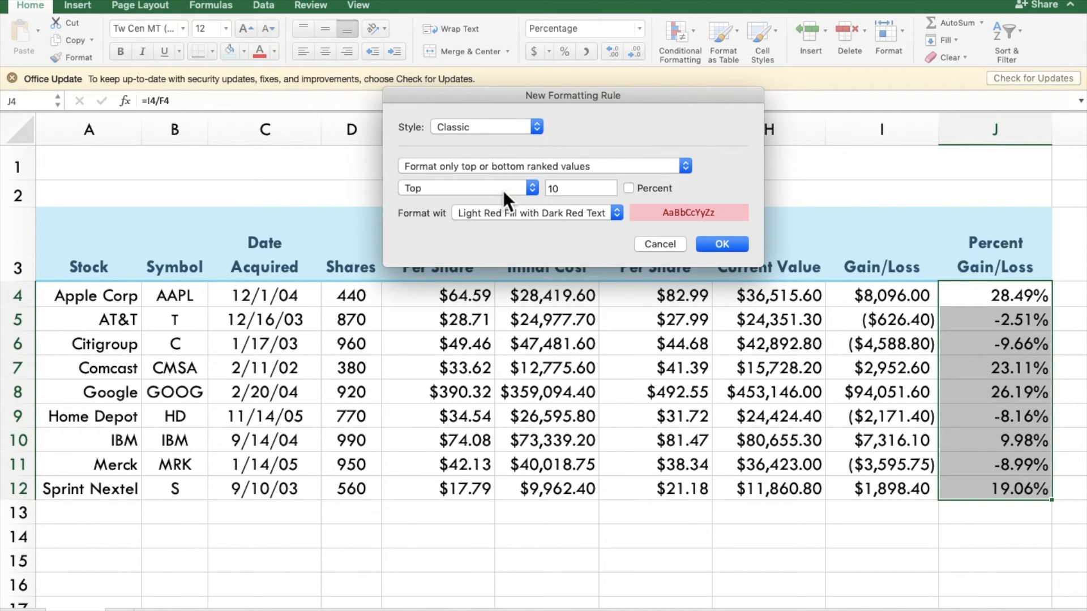
pyautogui.click(518, 169)
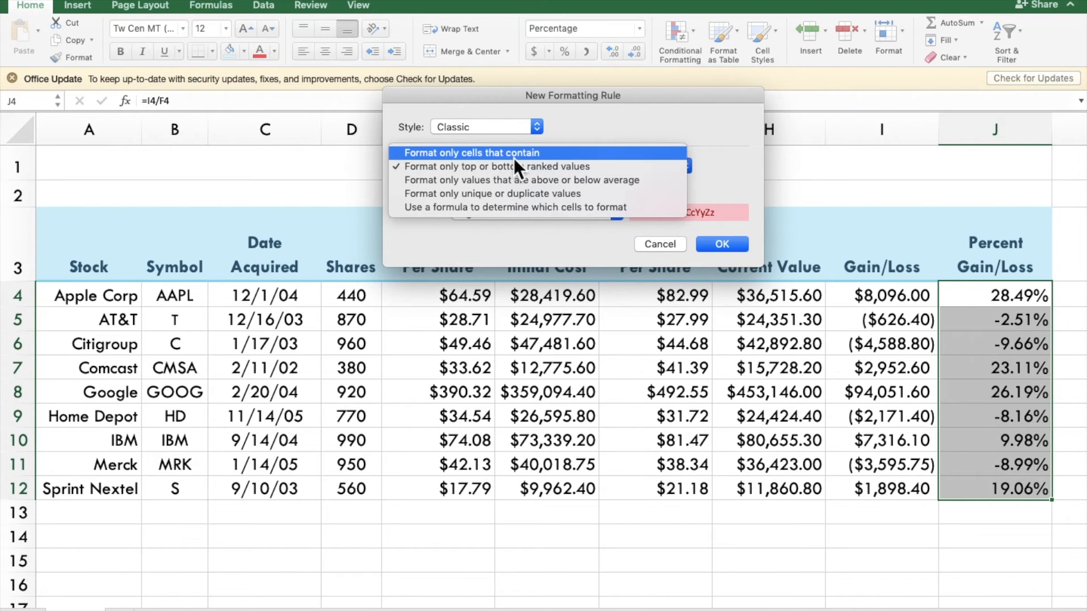
pyautogui.click(514, 158)
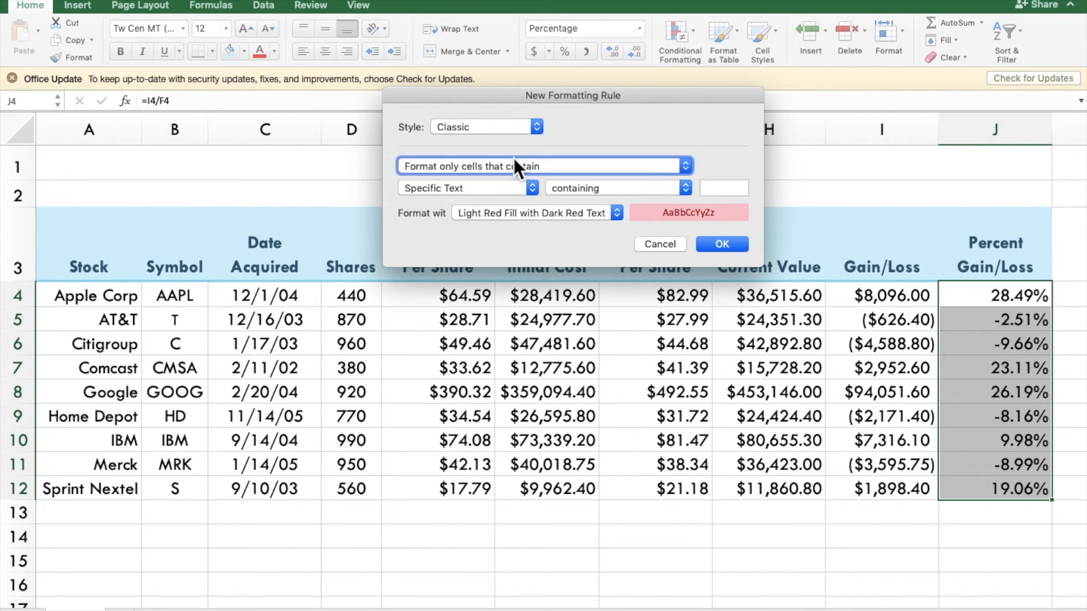
pyautogui.click(515, 187)
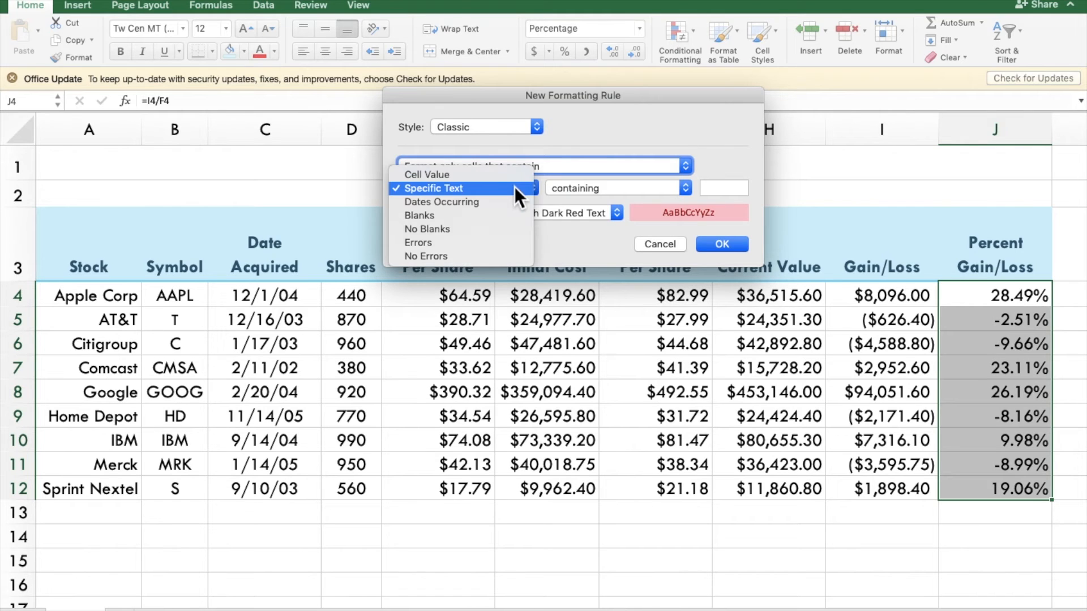
pyautogui.click(508, 178)
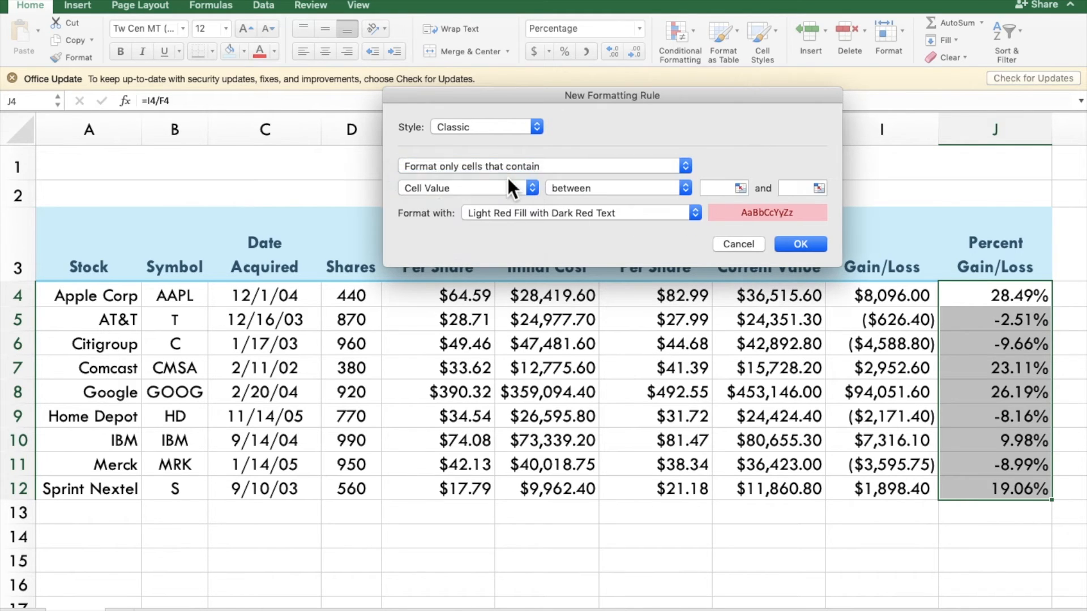
# Step: Set the rule's condition to less than 0 with Light Red Fill, apply it and deselect the percentages
pyautogui.click(565, 190)
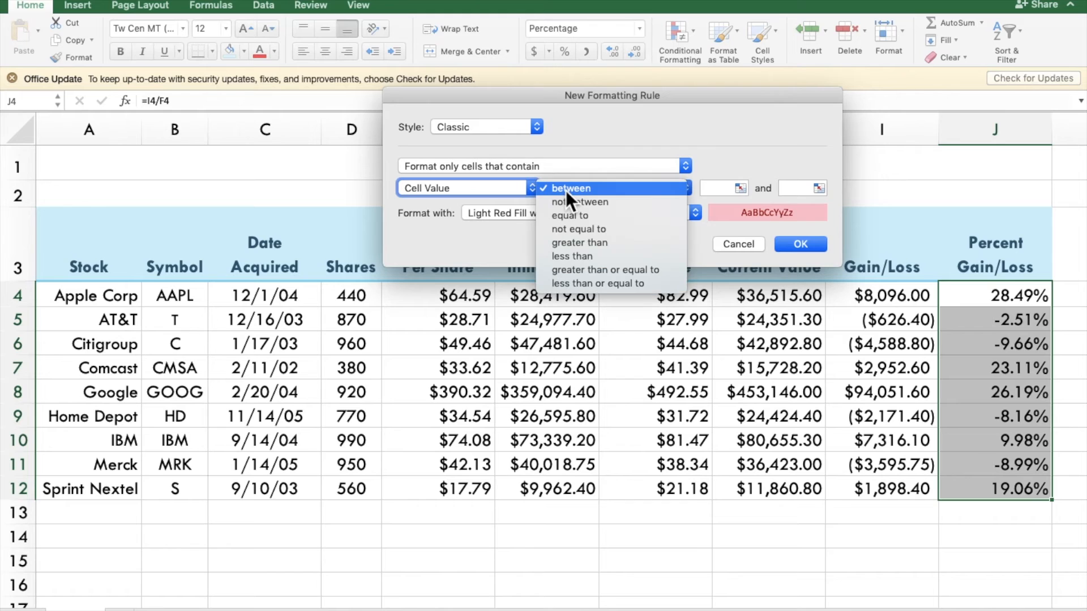
pyautogui.click(581, 255)
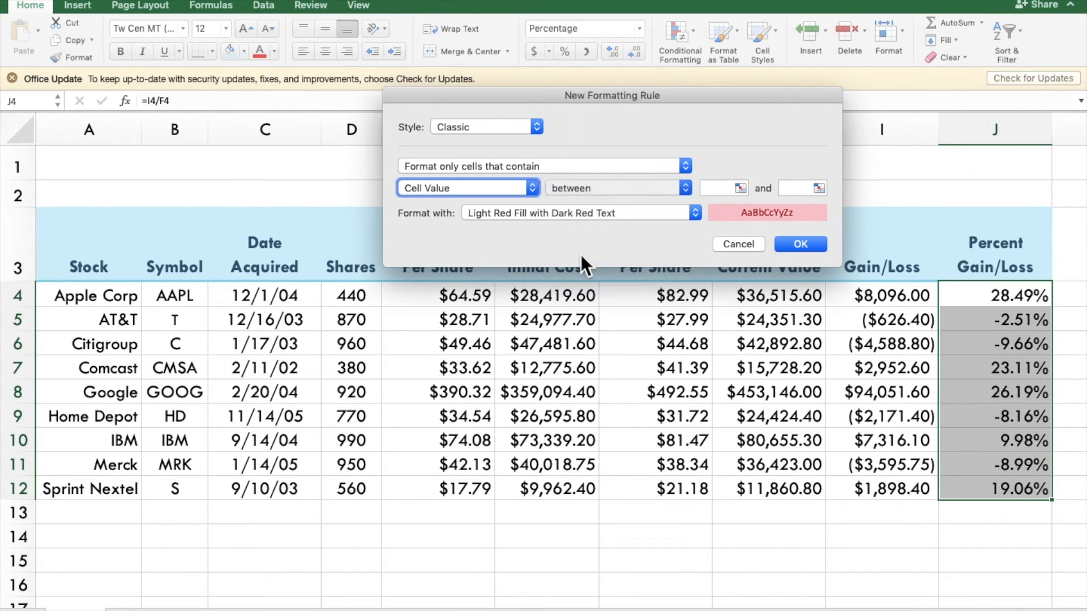
pyautogui.click(716, 187)
pyautogui.write('0')
pyautogui.click(613, 220)
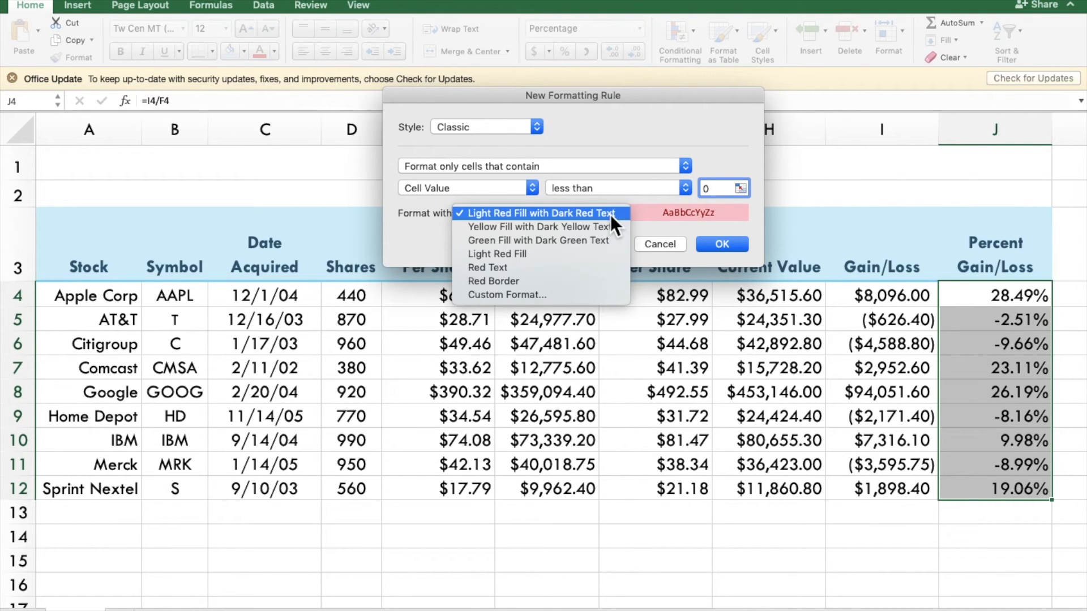
pyautogui.click(558, 252)
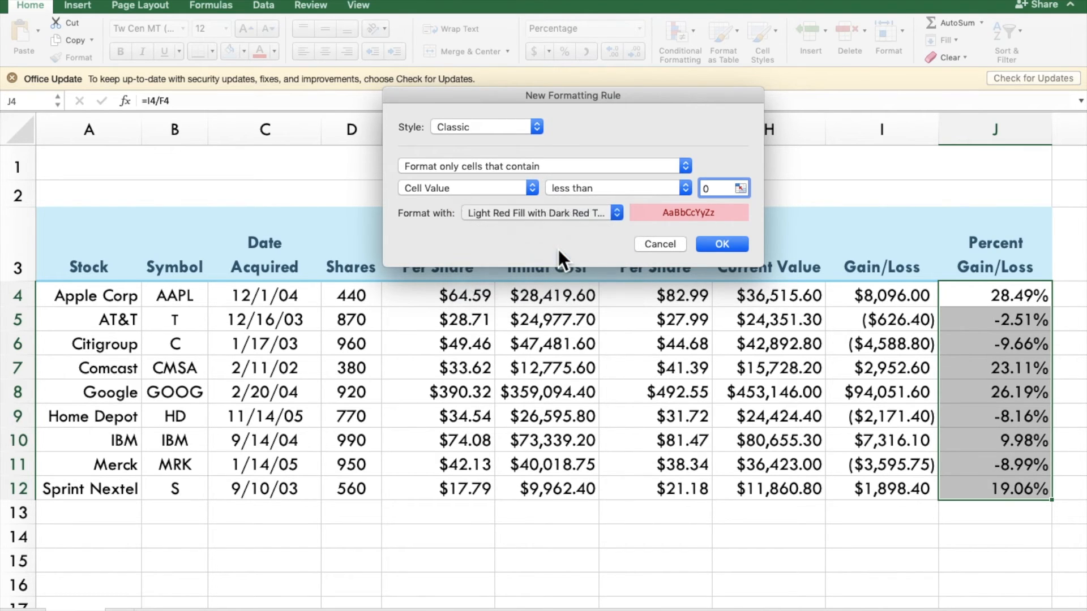
pyautogui.click(724, 244)
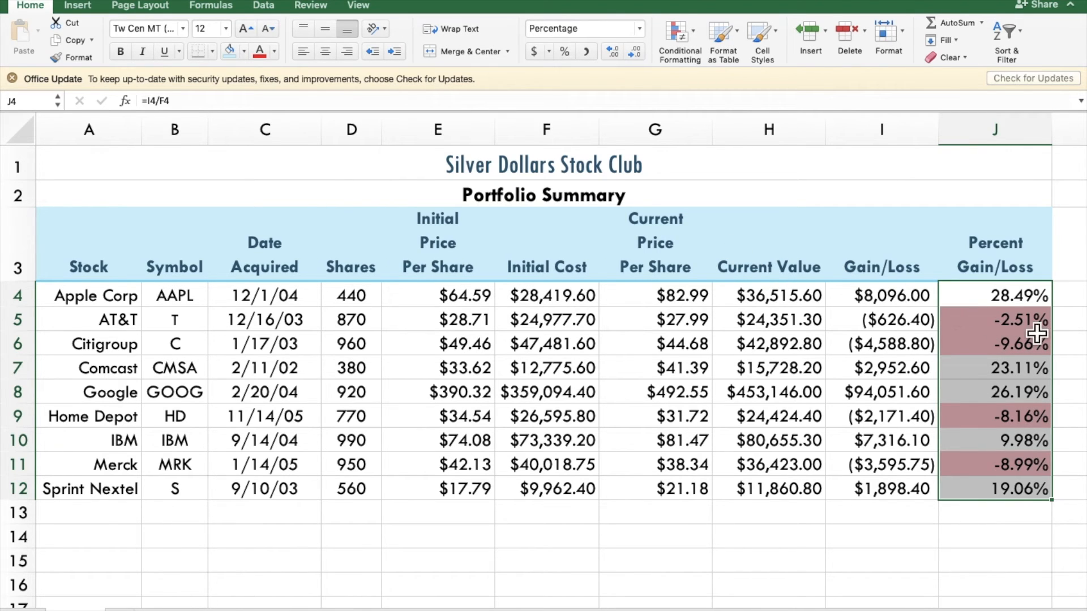
pyautogui.click(1065, 327)
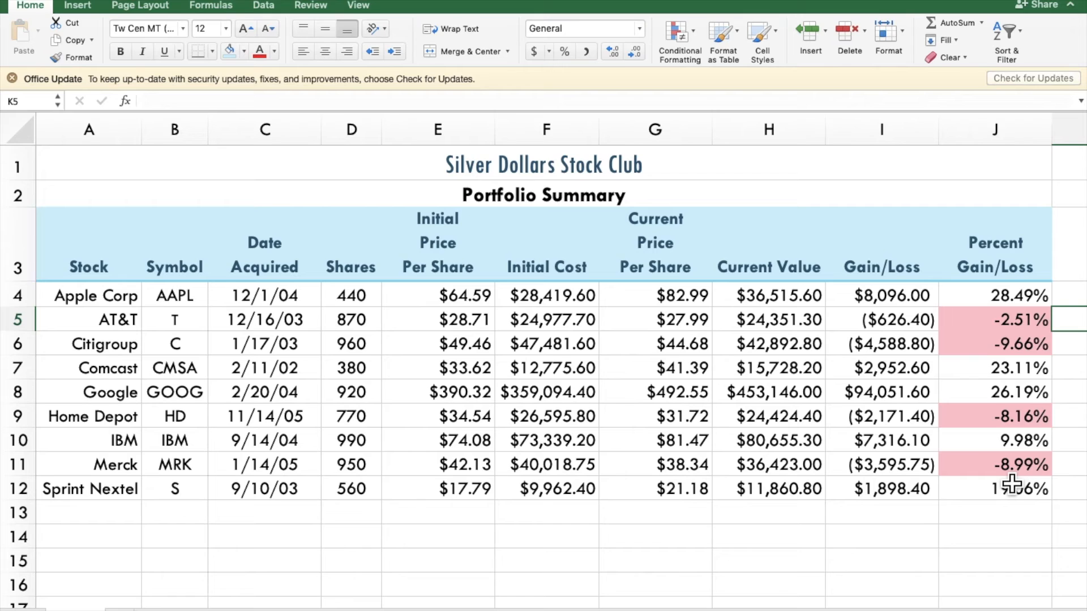
# Step: Enter the labels Total, Average, Highest and Lowest in A13:A16 and sum the Initial Cost, Current Value and Gain/Loss columns in row 13
pyautogui.click(90, 523)
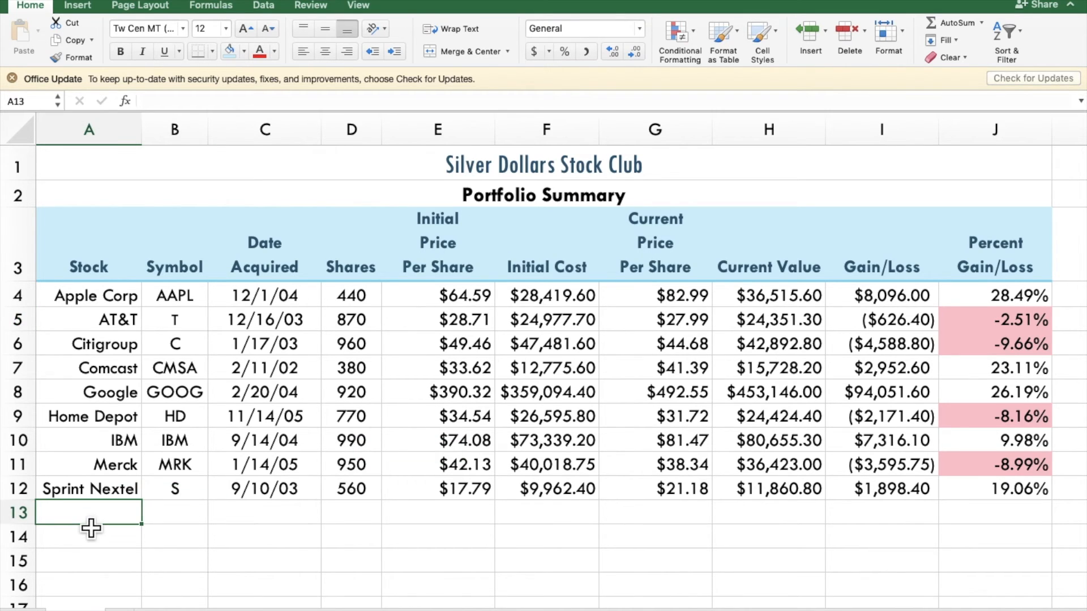
pyautogui.write('total')
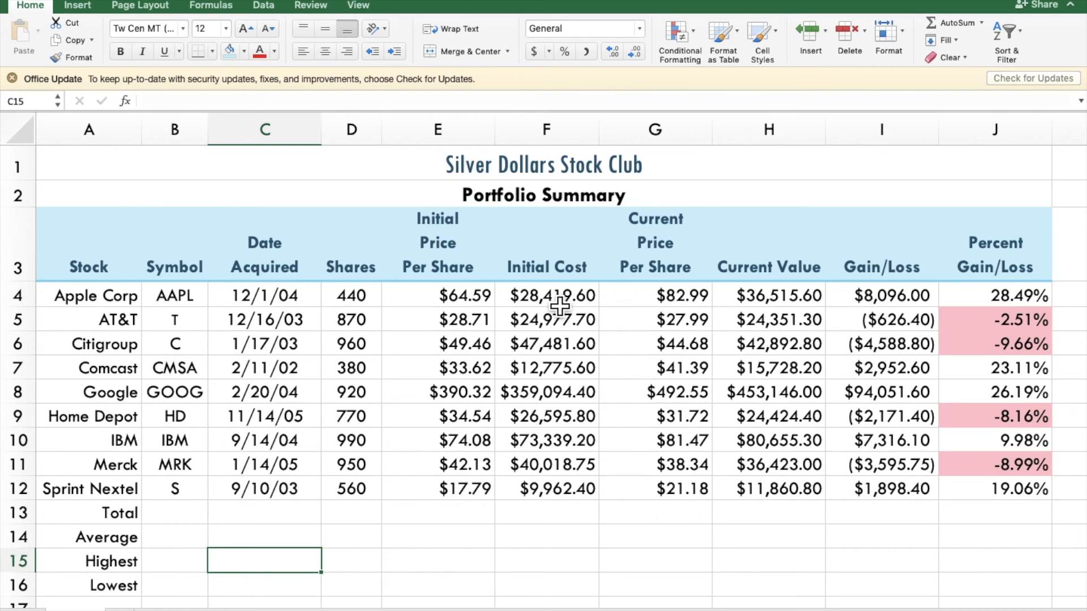
pyautogui.moveTo(561, 308); pyautogui.dragTo(568, 516)
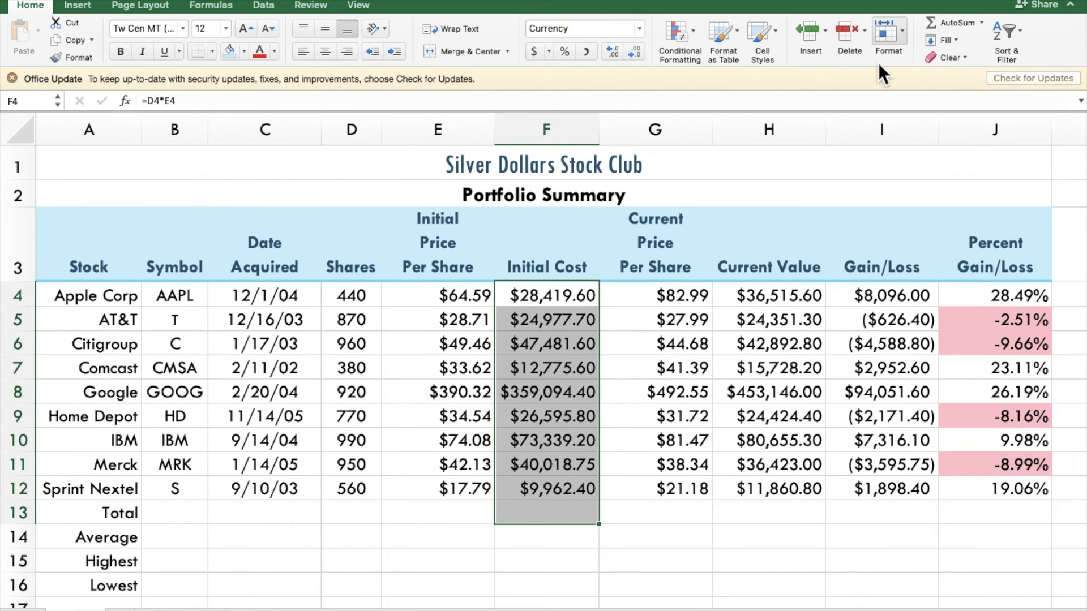
pyautogui.click(957, 22)
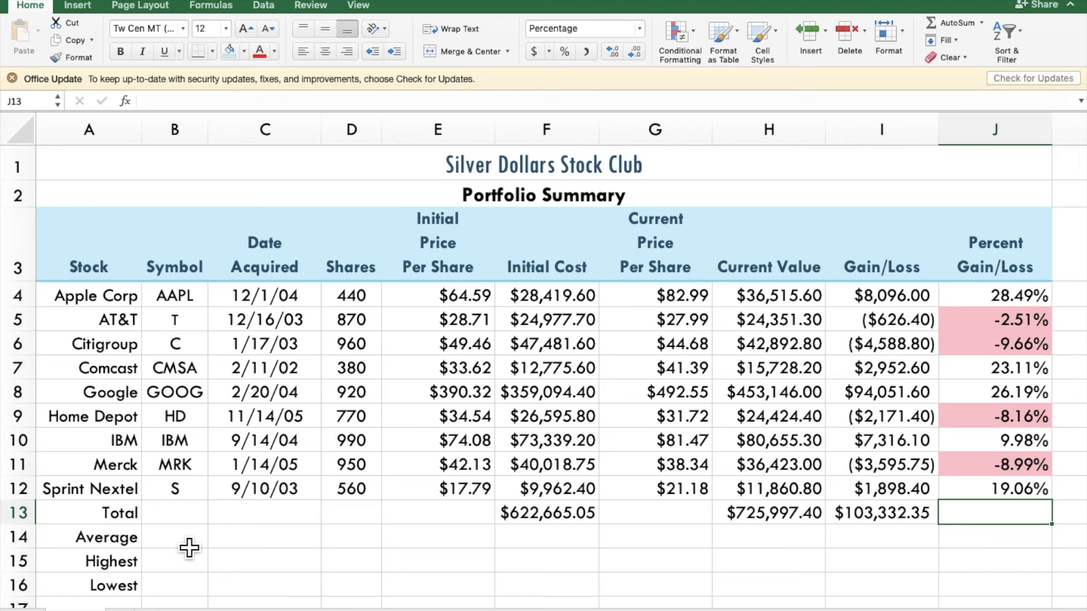
# Step: Calculate the average number of shares in D14 with =AVERAGE(D4:D12) and fill the formula across to J14
pyautogui.click(359, 549)
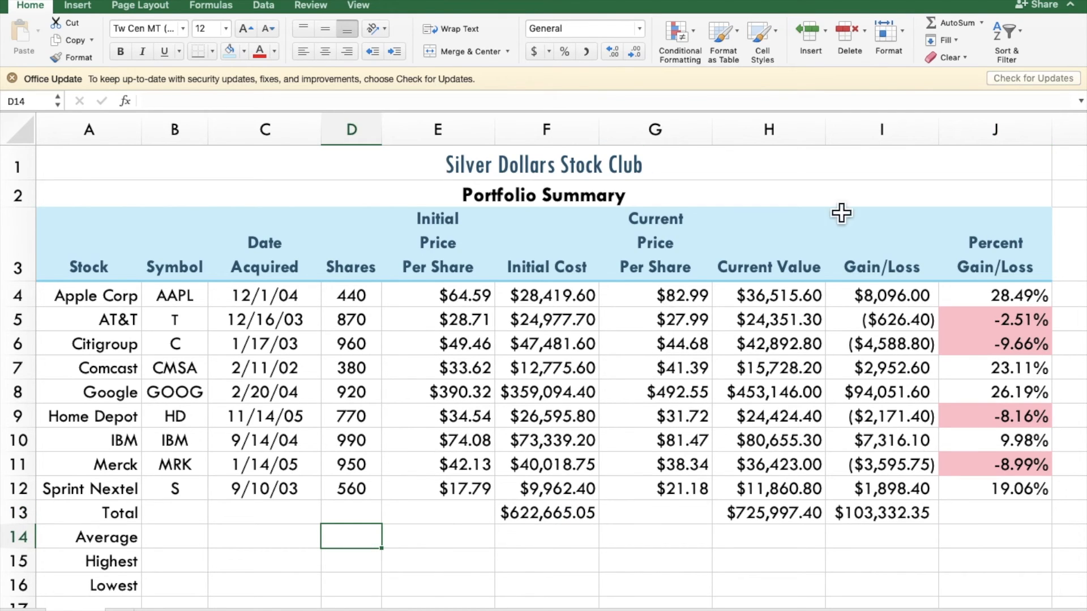
pyautogui.click(984, 27)
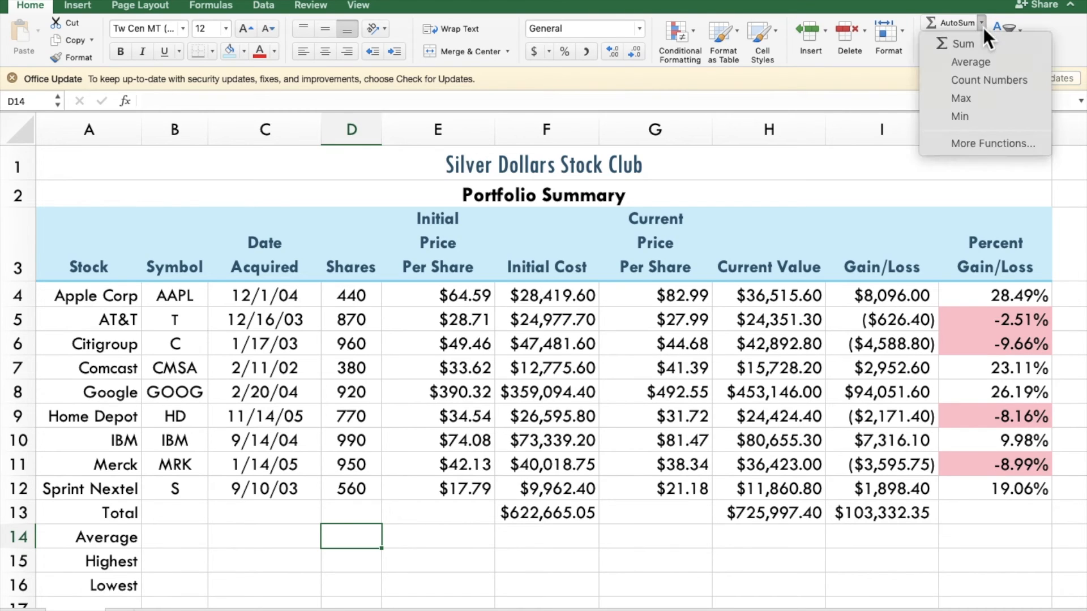
pyautogui.click(980, 62)
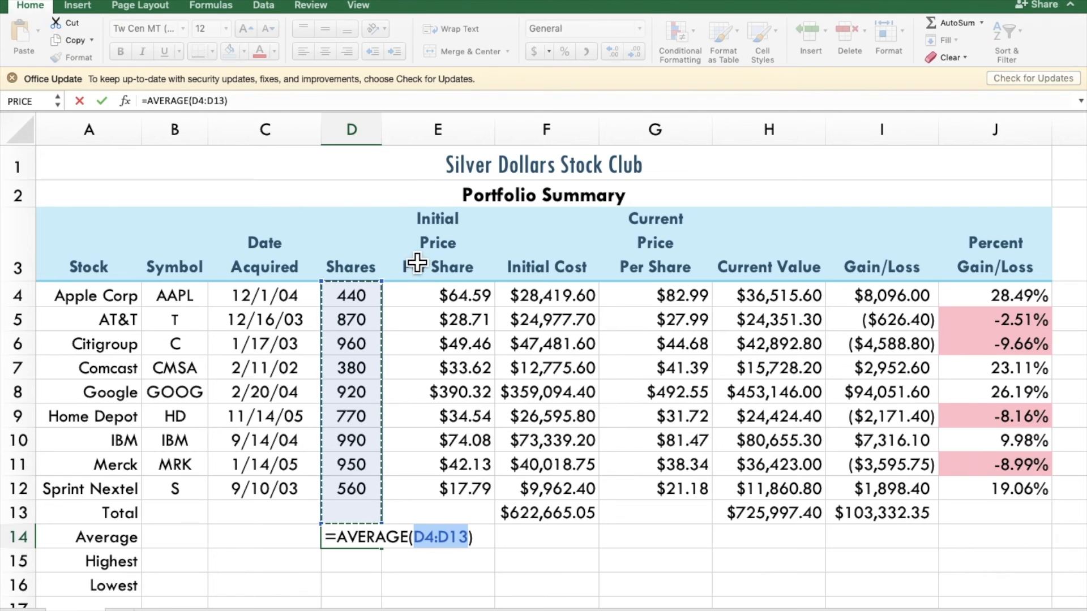
pyautogui.moveTo(354, 306); pyautogui.dragTo(356, 494)
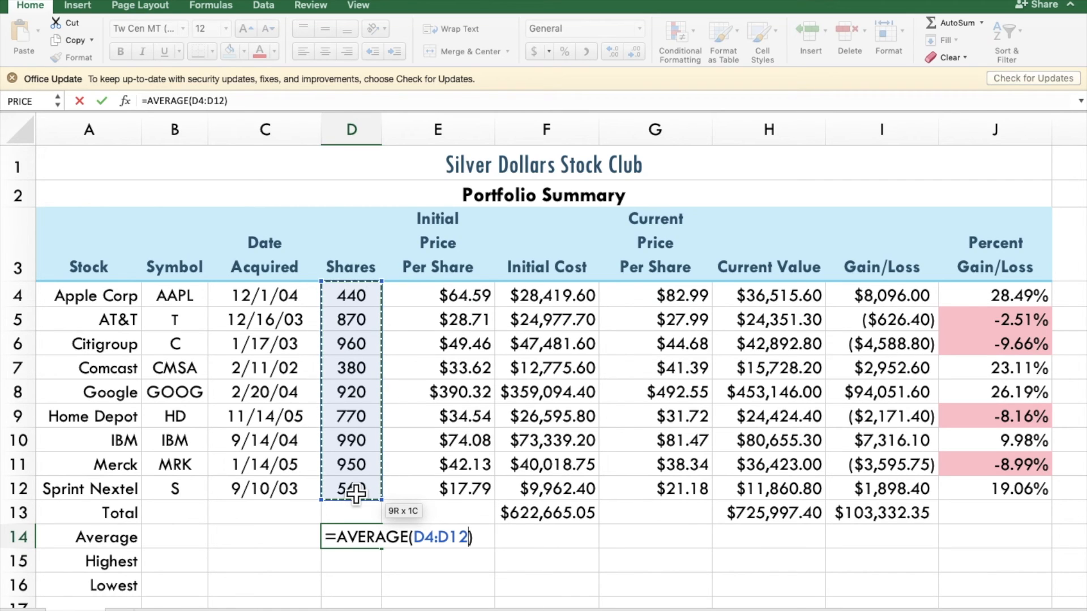
pyautogui.press('Return')
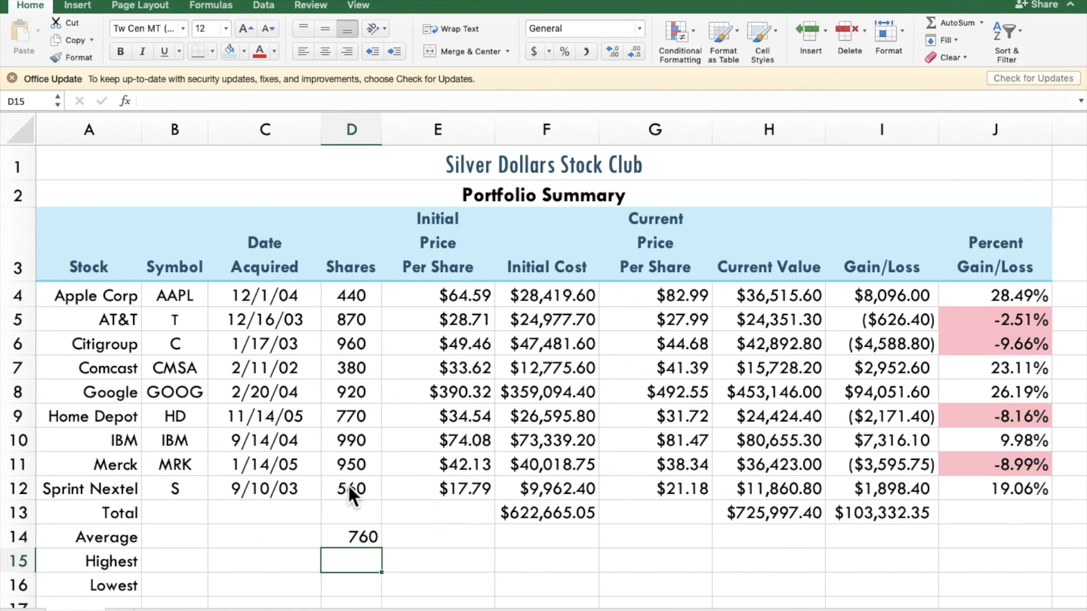
pyautogui.click(369, 541)
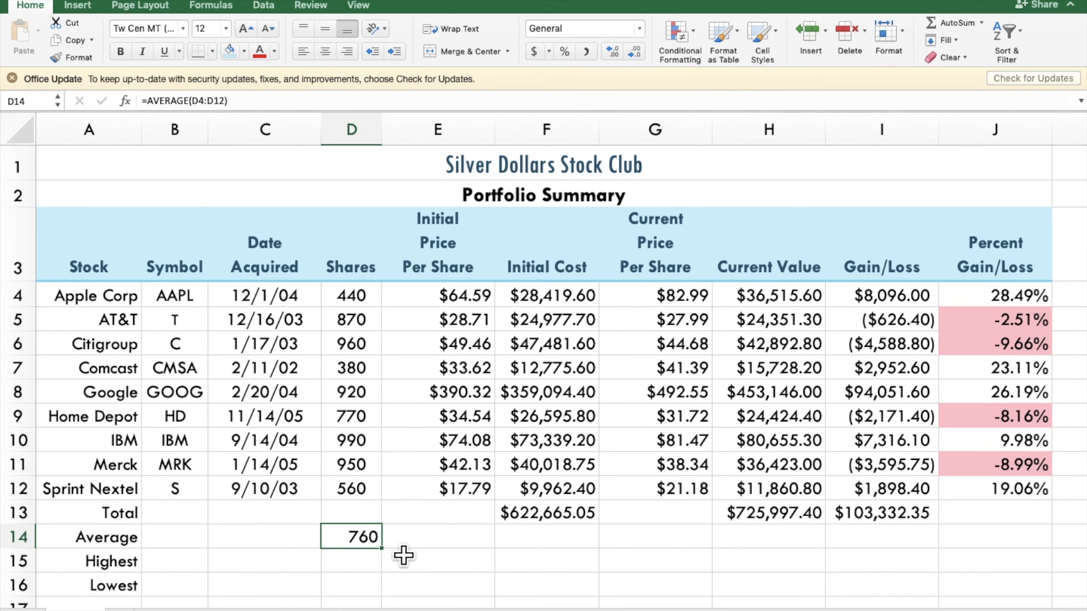
pyautogui.moveTo(393, 560); pyautogui.dragTo(1028, 556)
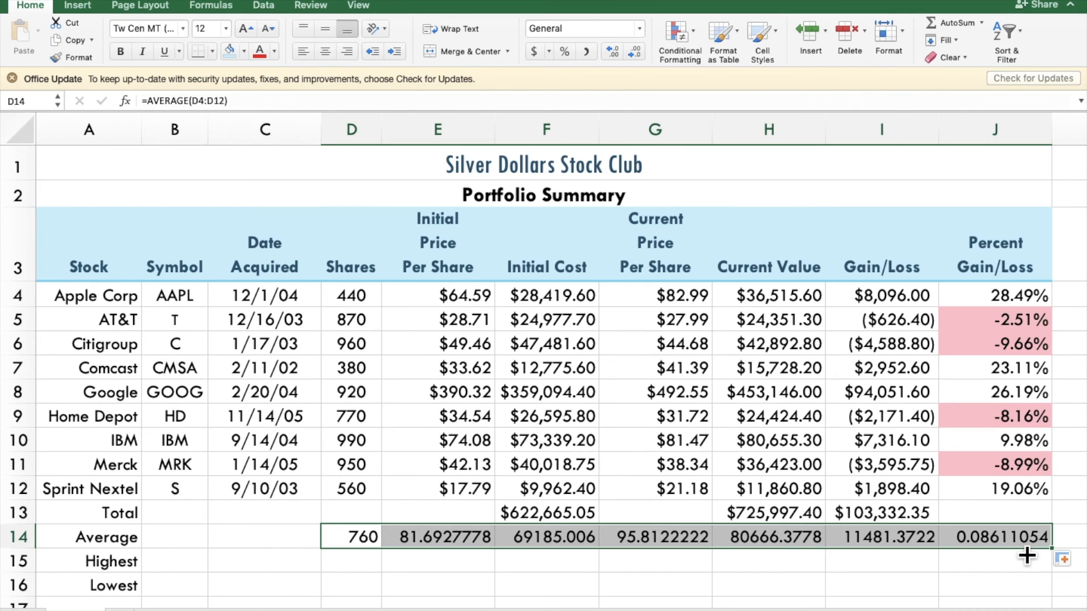
# Step: Format the averages in E14:I14 as Currency
pyautogui.moveTo(438, 536); pyautogui.dragTo(882, 537)
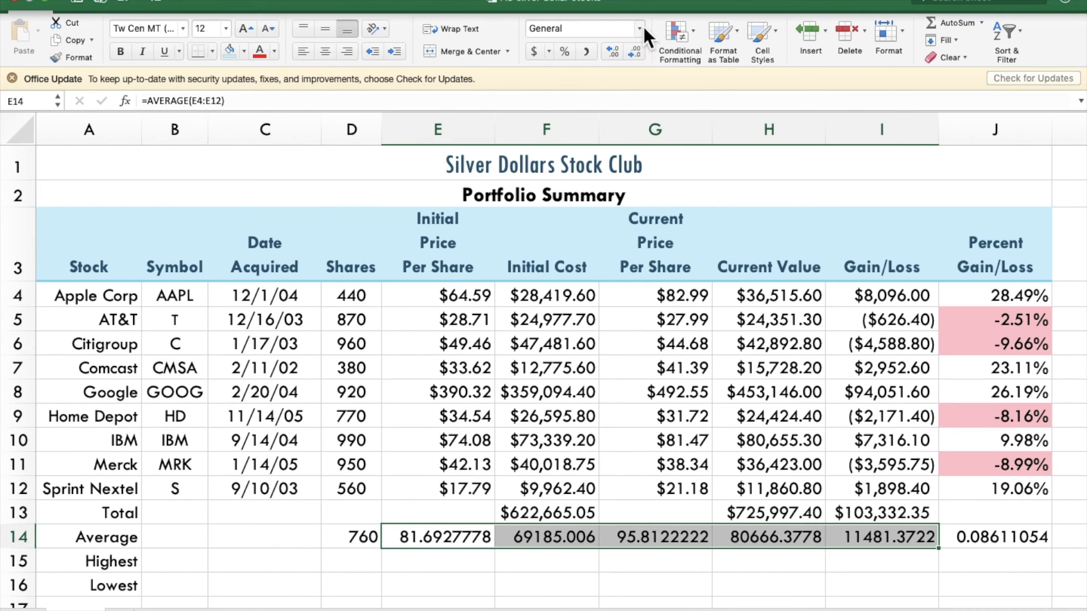
pyautogui.click(640, 29)
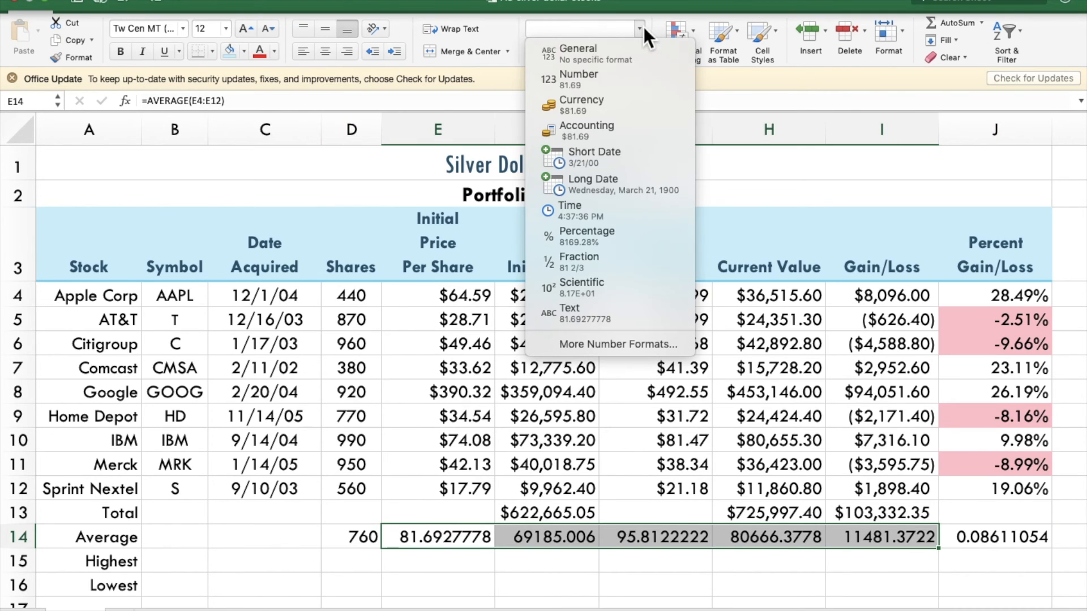
pyautogui.click(617, 108)
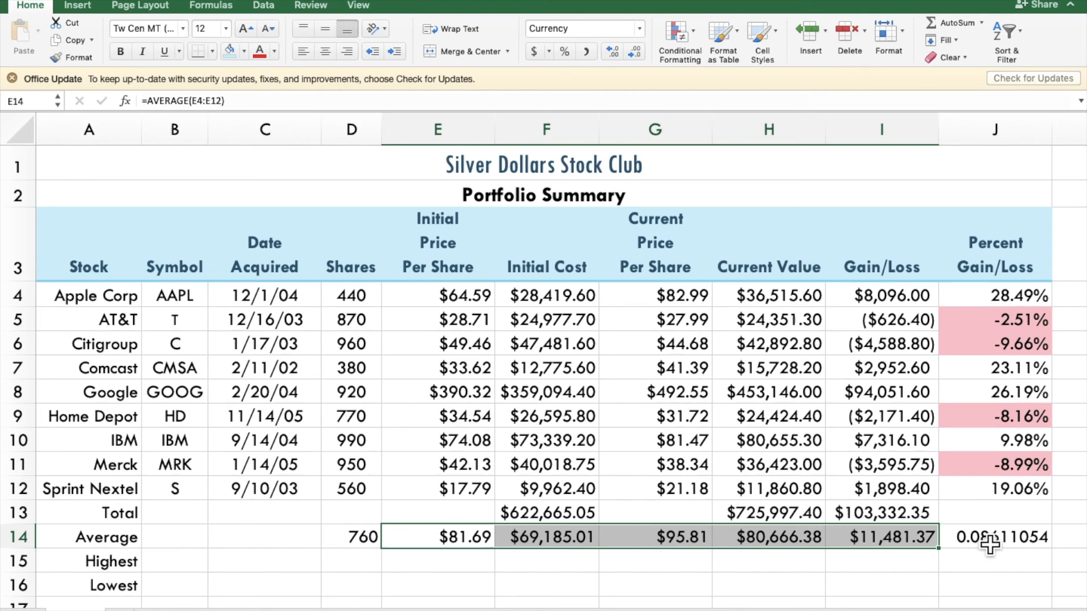
# Step: Format the Percent Gain/Loss summary cells J14:J16 as percentages with two decimal places
pyautogui.moveTo(990, 544); pyautogui.dragTo(991, 589)
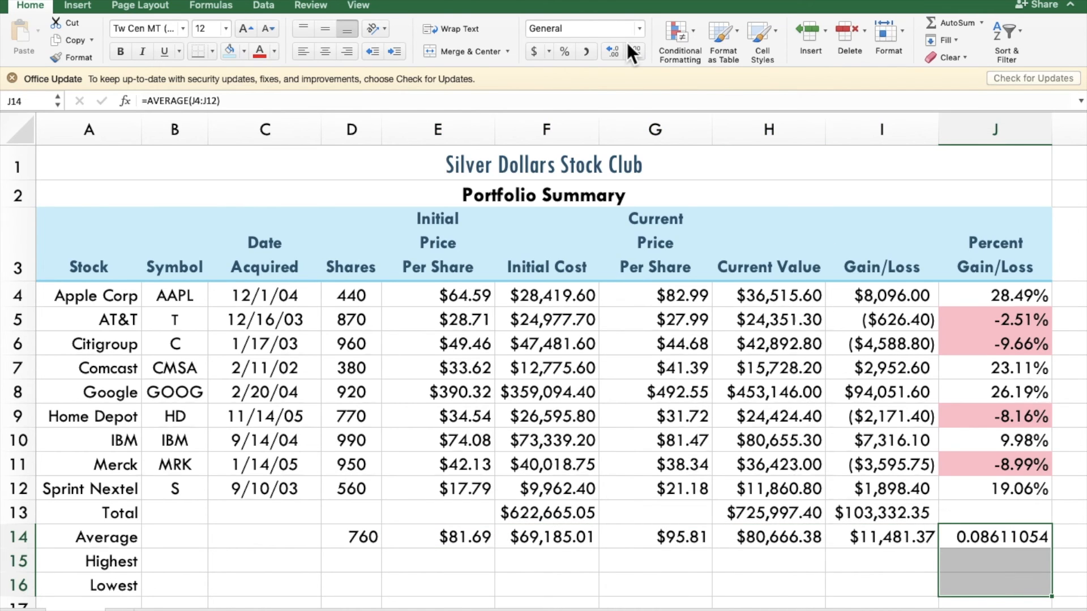
pyautogui.click(566, 51)
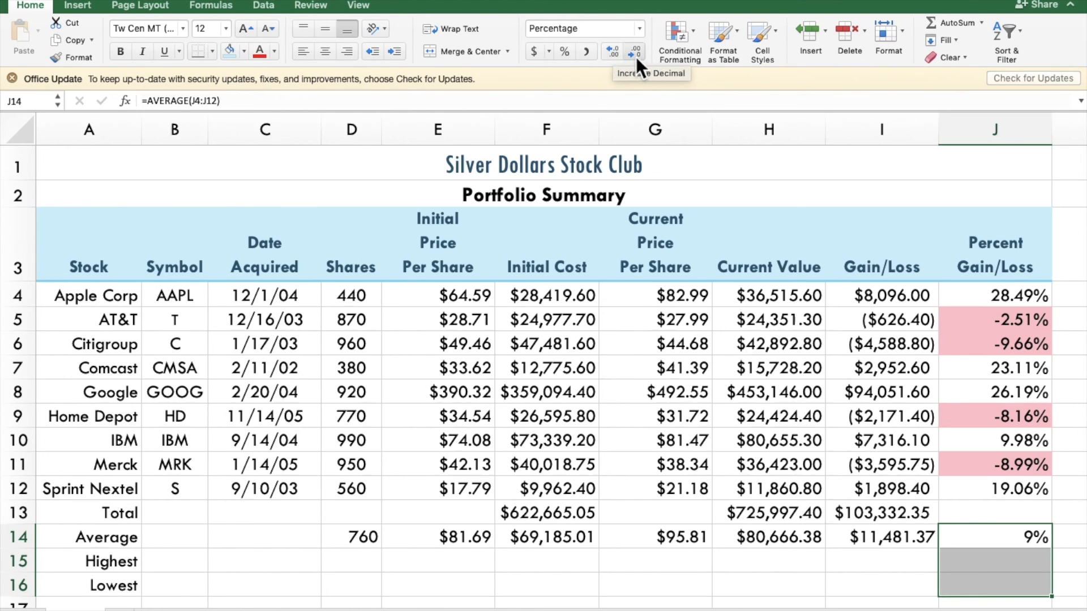
pyautogui.click(605, 57)
pyautogui.click(606, 58)
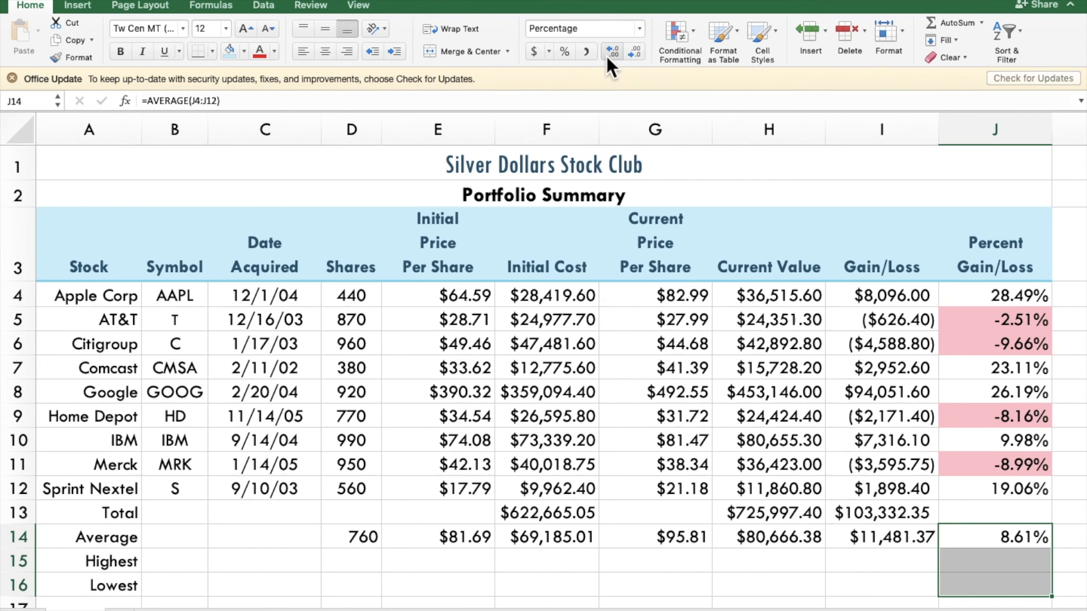
# Step: Calculate the highest and lowest values of rows 4 to 12 in D15:J16 with MAX and MIN, and format E15:I16 as Currency
pyautogui.click(372, 563)
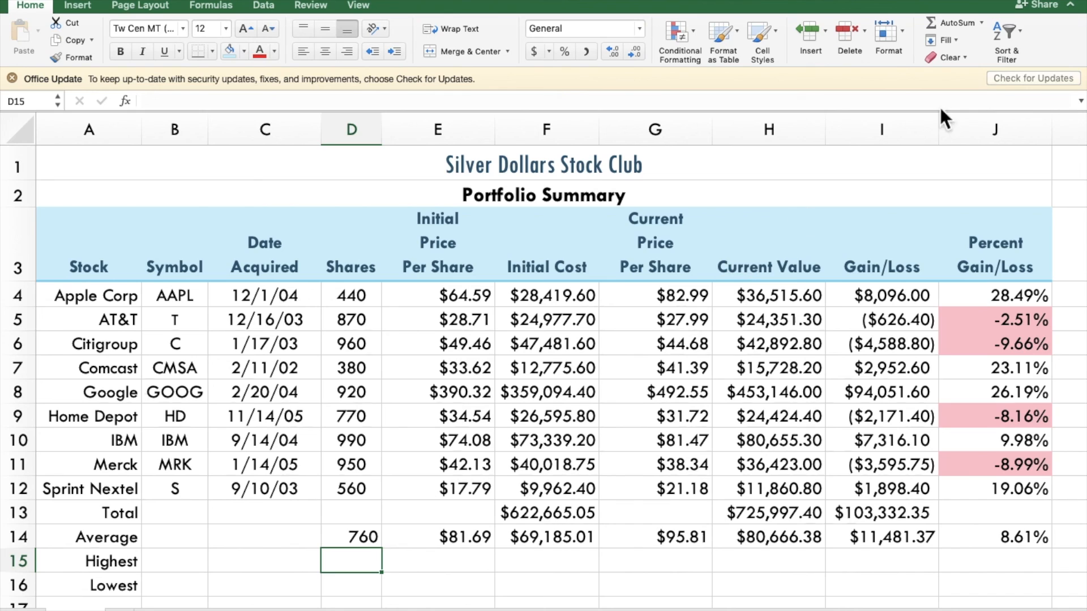
pyautogui.click(983, 22)
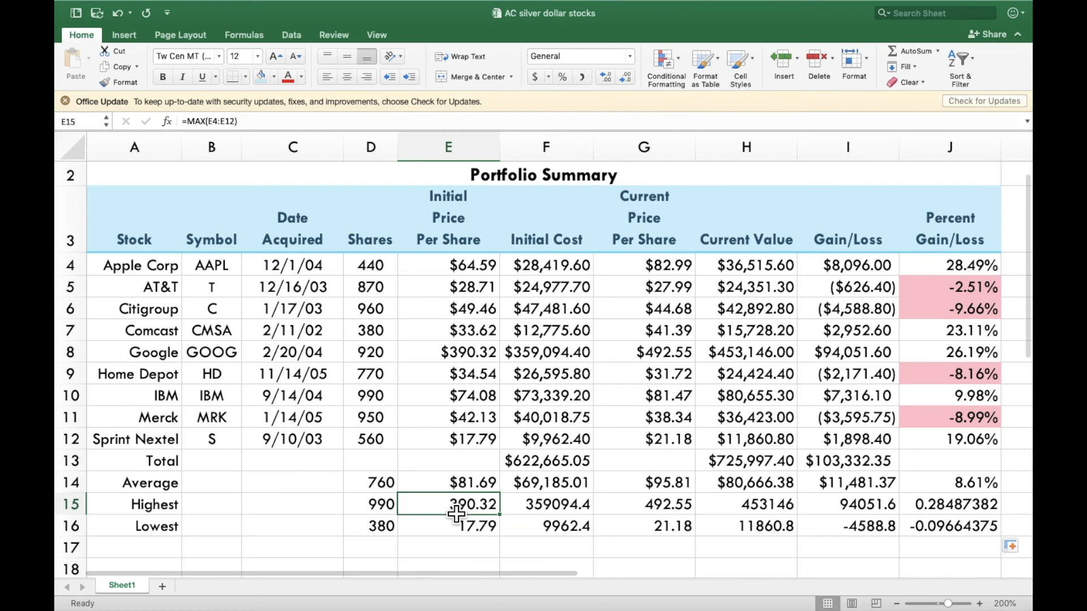
pyautogui.moveTo(457, 514)
pyautogui.mouseDown()
pyautogui.moveTo(578, 514)
pyautogui.moveTo(699, 538)
pyautogui.moveTo(820, 544)
pyautogui.moveTo(857, 525)
pyautogui.mouseUp()
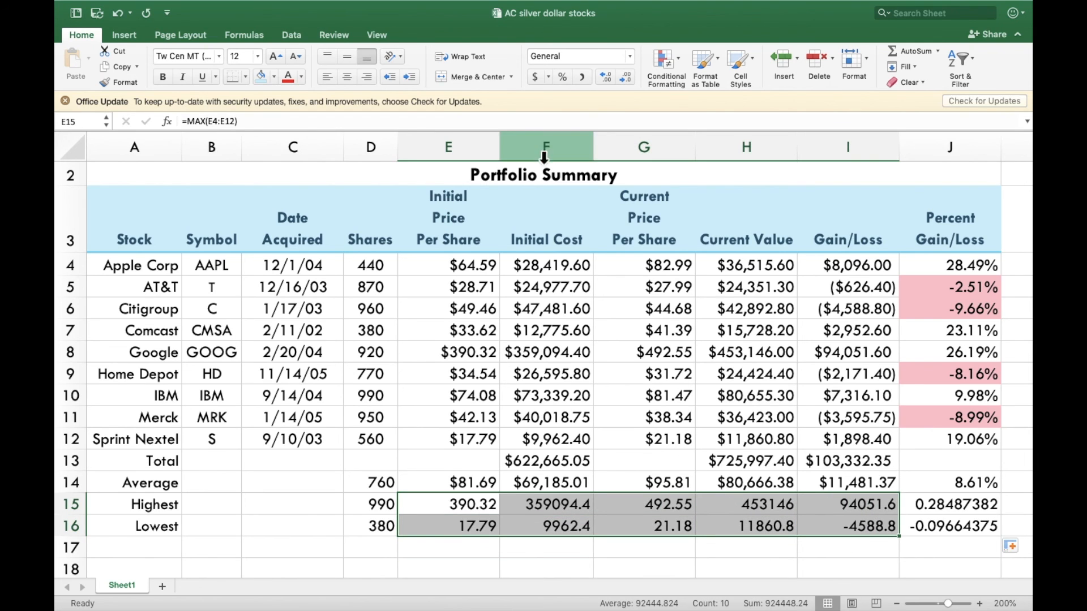
pyautogui.click(629, 56)
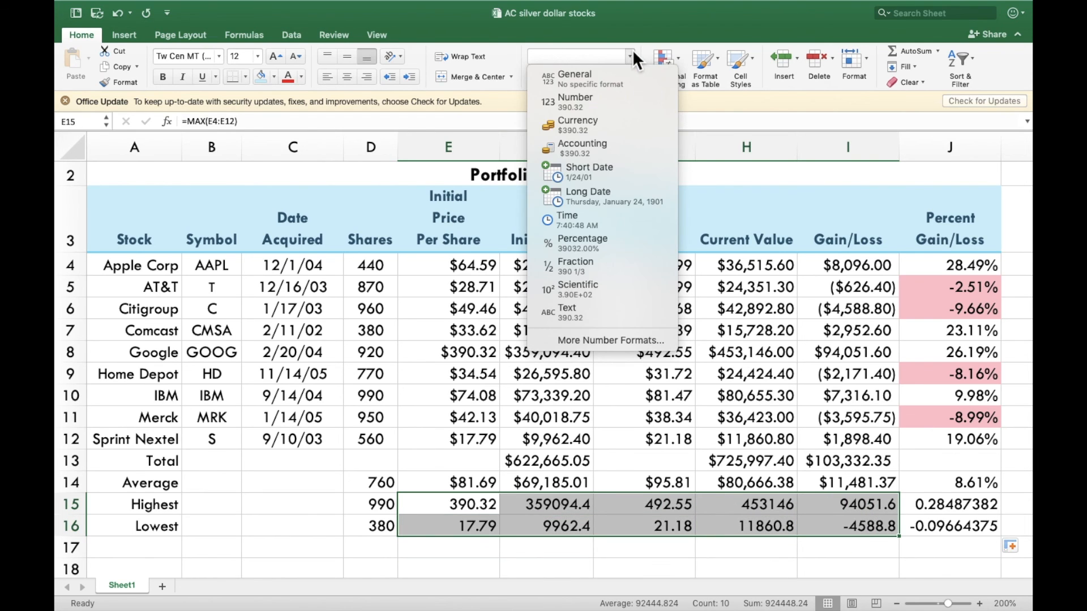
pyautogui.click(598, 127)
# Step: Reapply the percentage format with two decimal places to the average, highest and lowest percentages in J14:J16
pyautogui.moveTo(971, 483); pyautogui.dragTo(978, 541)
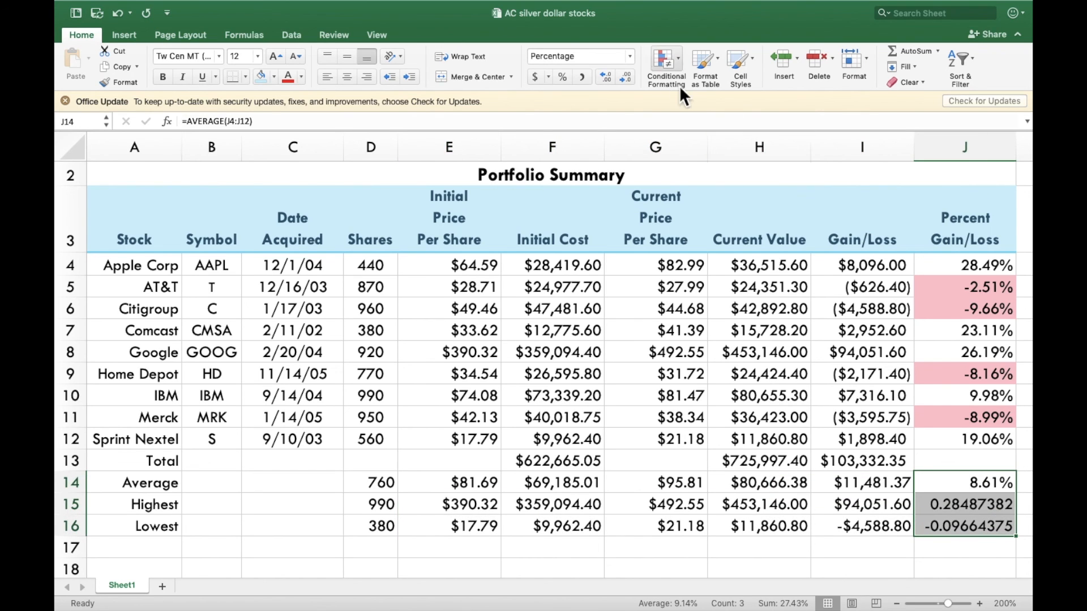
pyautogui.click(567, 78)
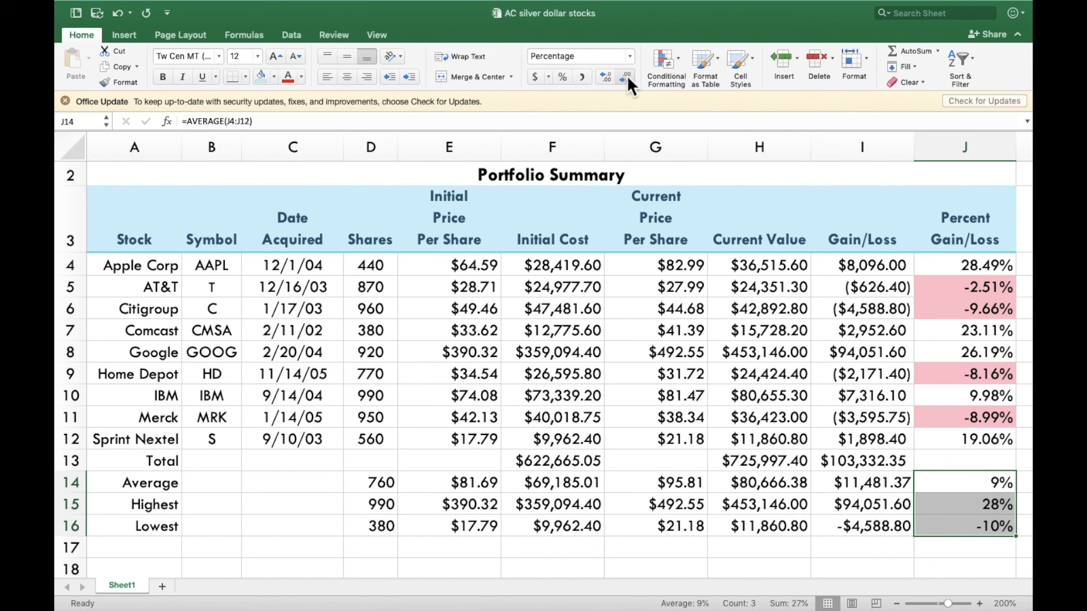
pyautogui.click(611, 76)
pyautogui.click(612, 76)
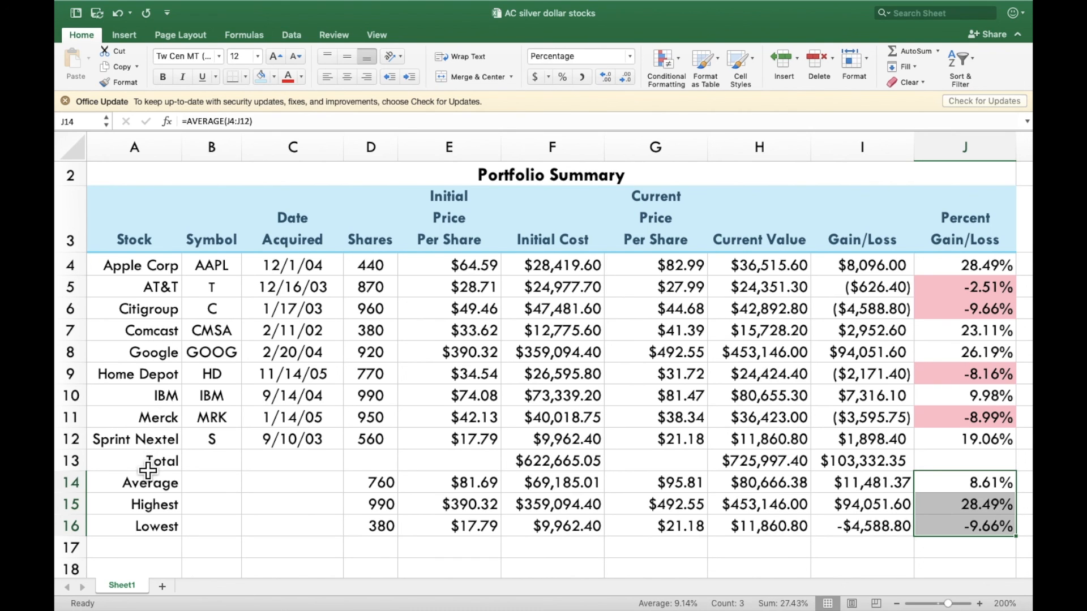
# Step: Apply the Total cell style to the Total row A13:J13 and deselect it
pyautogui.moveTo(149, 470); pyautogui.dragTo(951, 463)
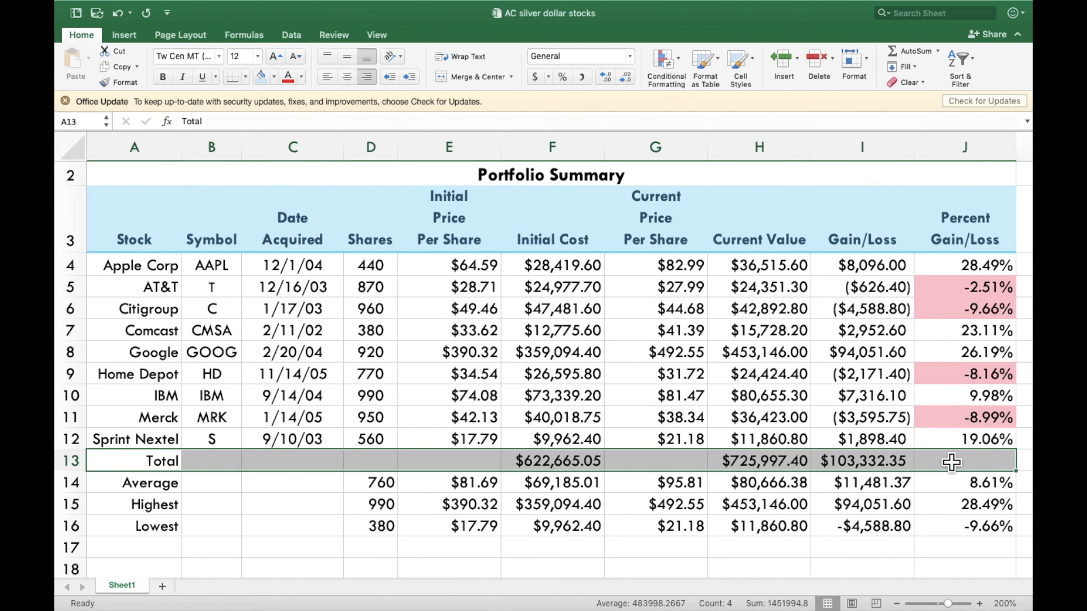
pyautogui.click(757, 66)
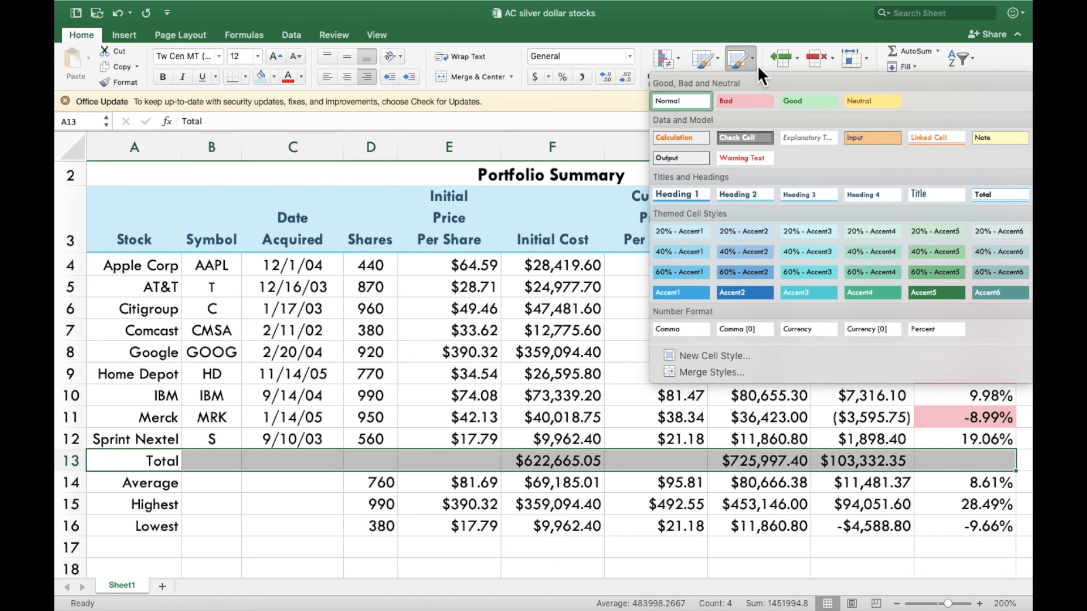
pyautogui.click(995, 193)
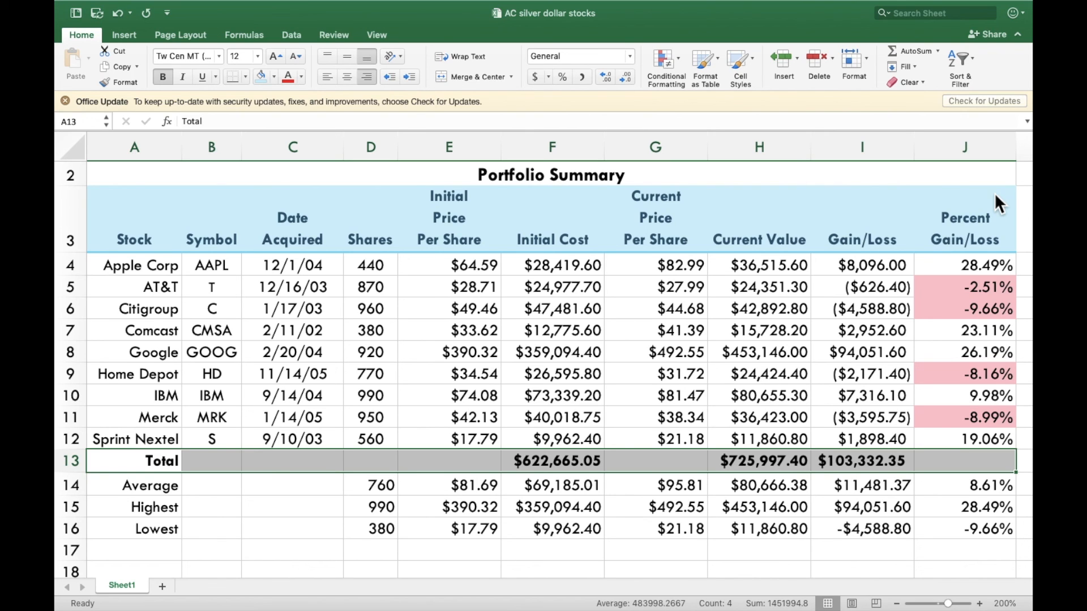
pyautogui.click(687, 529)
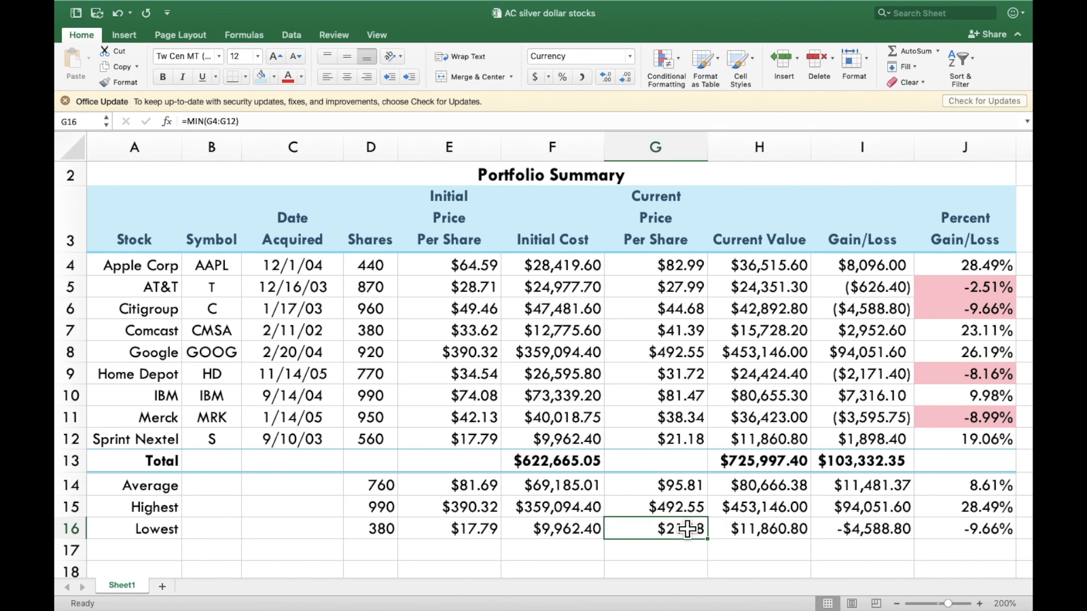